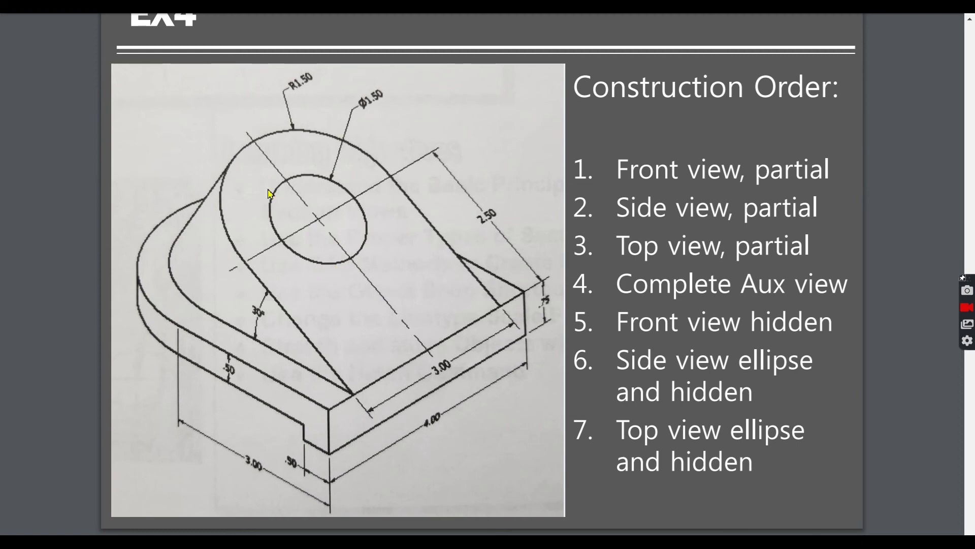
# Step: Switch from the EX4 construction-order slide back to the AutoCAD drawing of the four views
pyautogui.hotkey('alt', 'Tab')
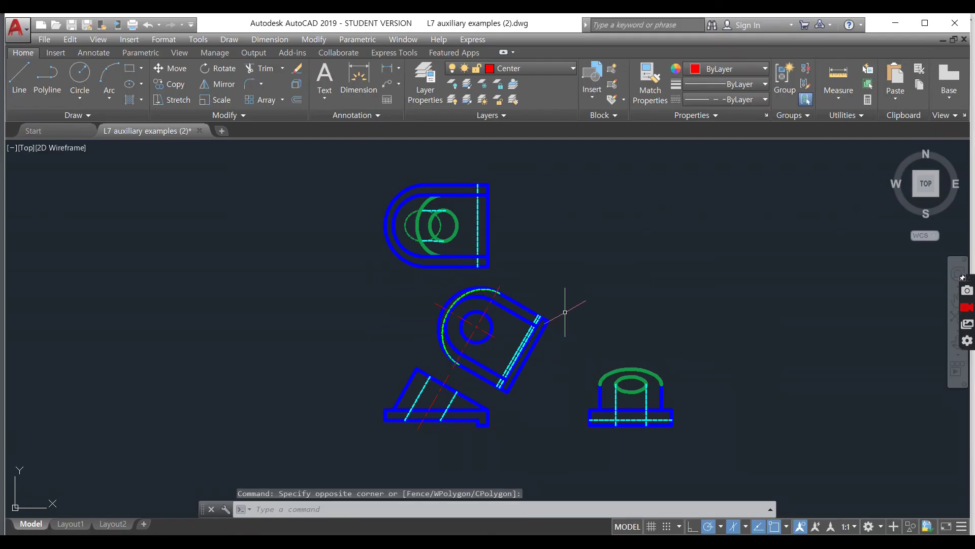
pyautogui.write('z')
pyautogui.press('Return')
pyautogui.click(361, 165)
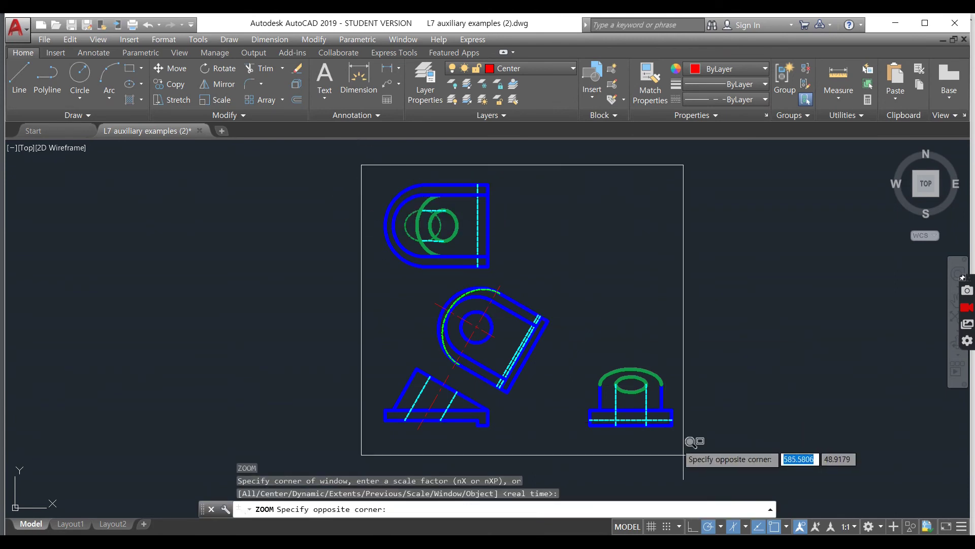
pyautogui.click(725, 466)
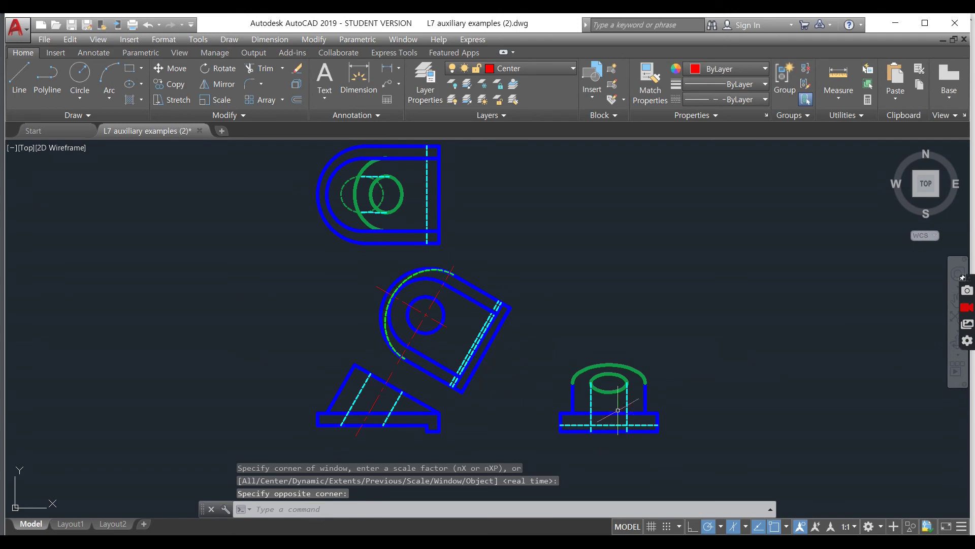
pyautogui.scroll(6, 617, 409)
pyautogui.click(612, 386)
pyautogui.click(540, 200)
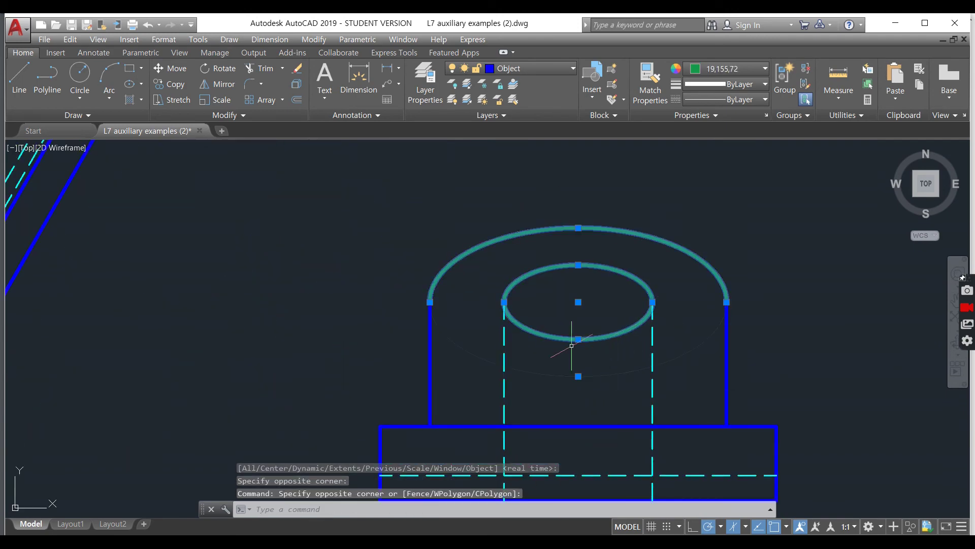
pyautogui.moveTo(341, 285); pyautogui.dragTo(842, 468, button='middle')
pyautogui.scroll(-2, 435, 300)
pyautogui.moveTo(295, 234); pyautogui.dragTo(400, 285, button='middle')
pyautogui.press('Escape')
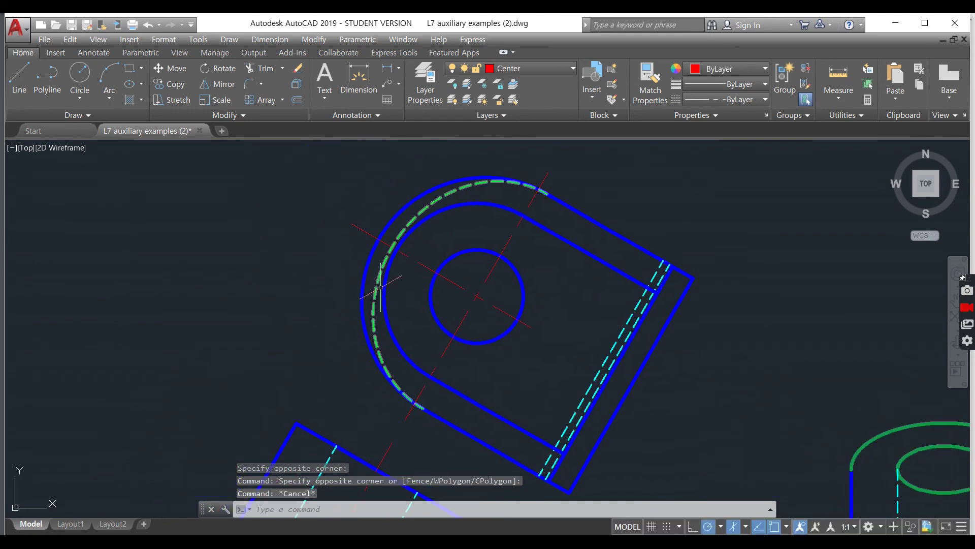
pyautogui.click(378, 290)
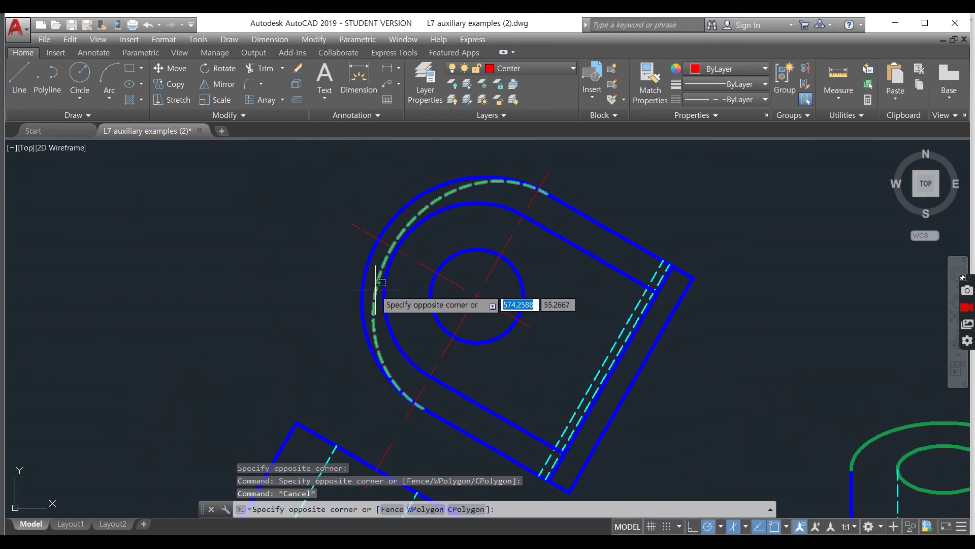
pyautogui.click(403, 394)
pyautogui.moveTo(374, 216); pyautogui.dragTo(494, 483, button='middle')
pyautogui.press('Escape')
pyautogui.click(556, 257)
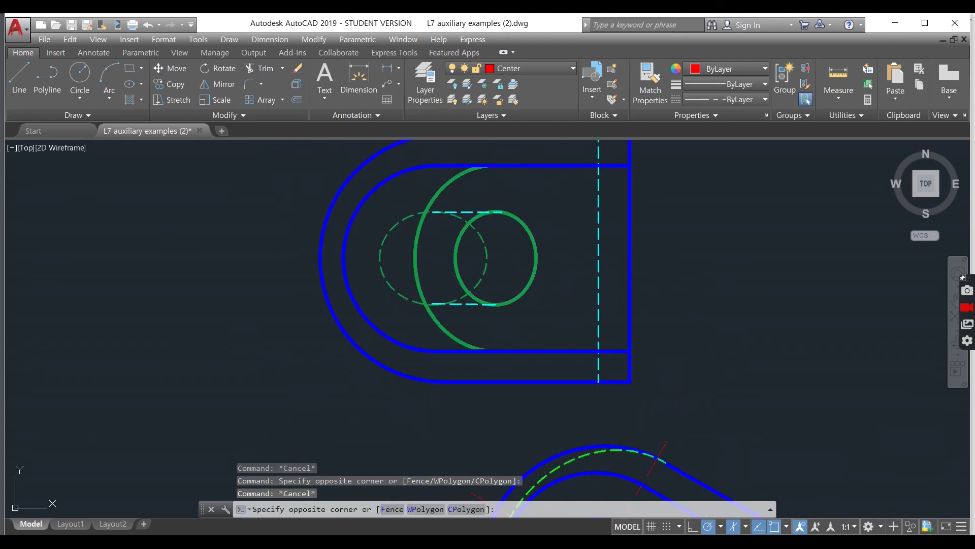
pyautogui.click(519, 254)
pyautogui.click(405, 265)
pyautogui.click(358, 254)
pyautogui.click(419, 269)
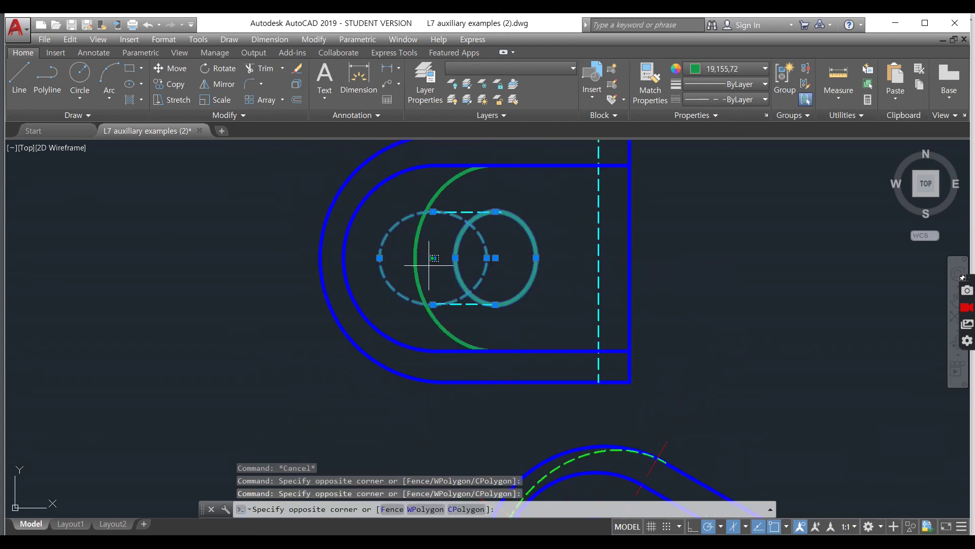
pyautogui.click(403, 267)
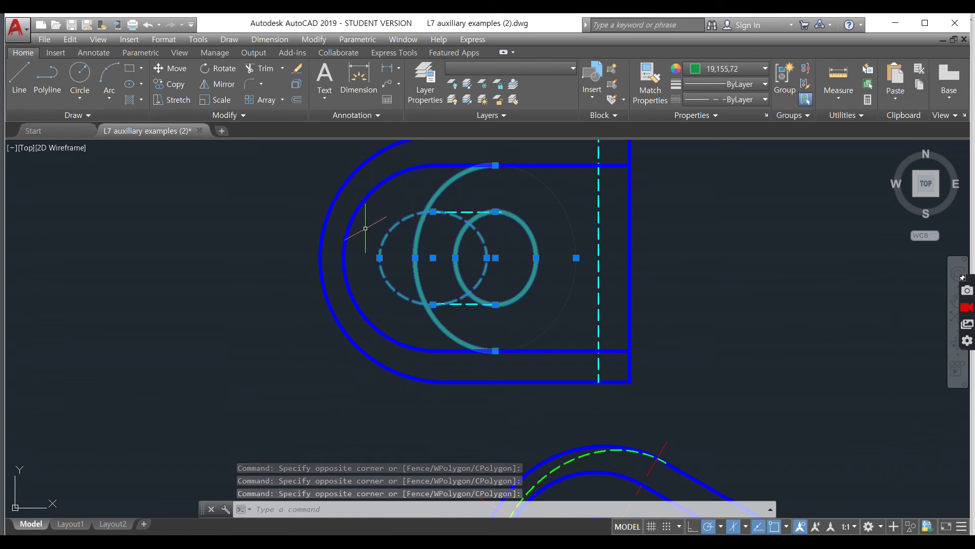
pyautogui.press('Escape')
pyautogui.click(359, 257)
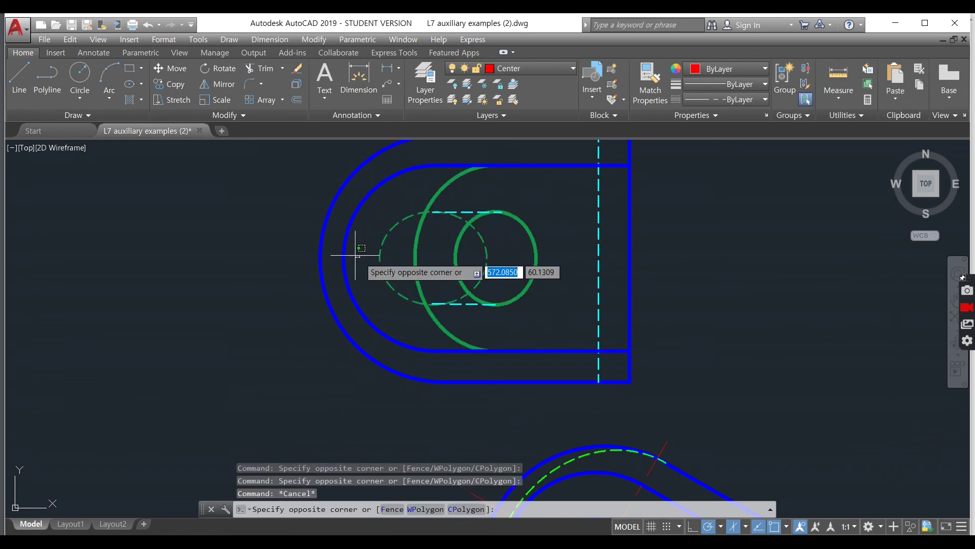
pyautogui.click(302, 243)
pyautogui.scroll(-2, 402, 338)
pyautogui.moveTo(402, 338); pyautogui.dragTo(358, 203, button='middle')
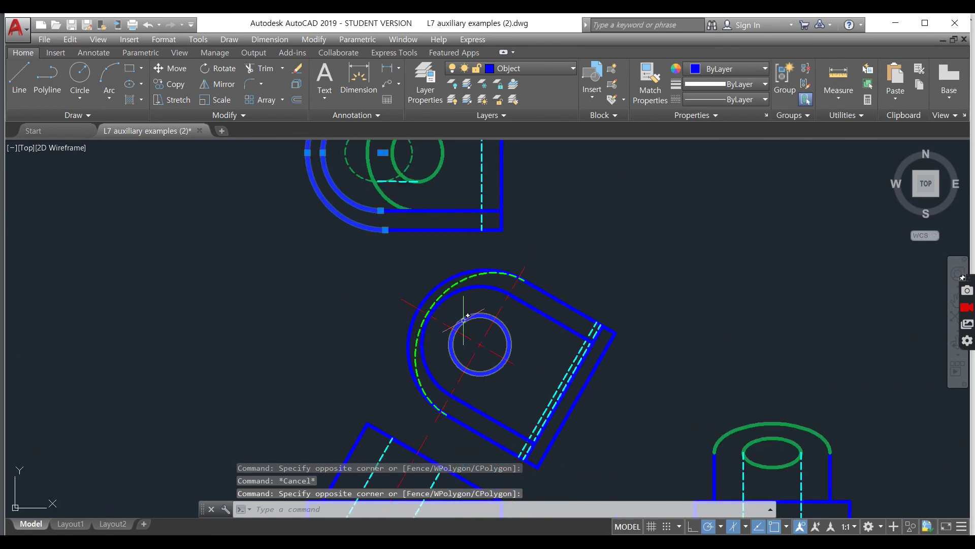
pyautogui.moveTo(699, 455); pyautogui.dragTo(699, 400, button='middle')
pyautogui.press('Escape')
pyautogui.scroll(-2, 601, 356)
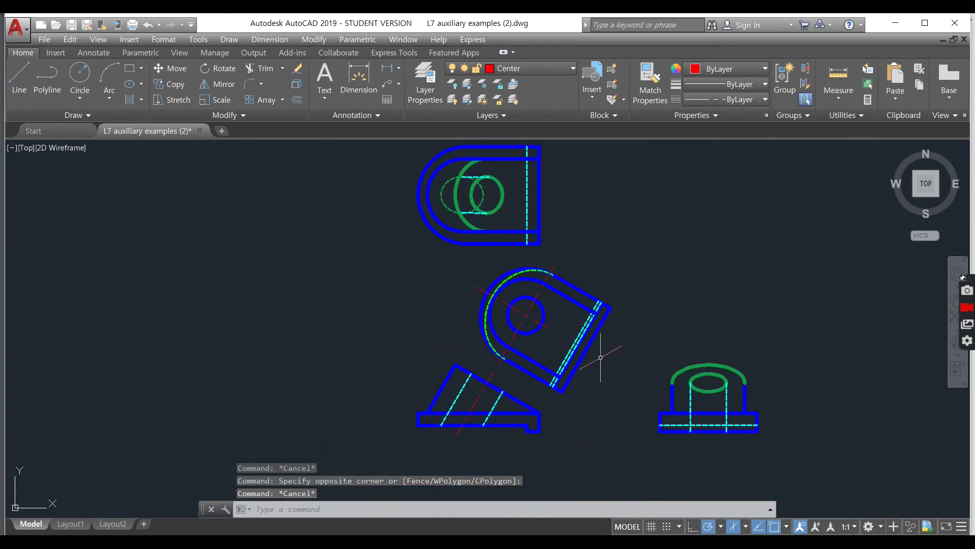
pyautogui.write('z')
pyautogui.press('Return')
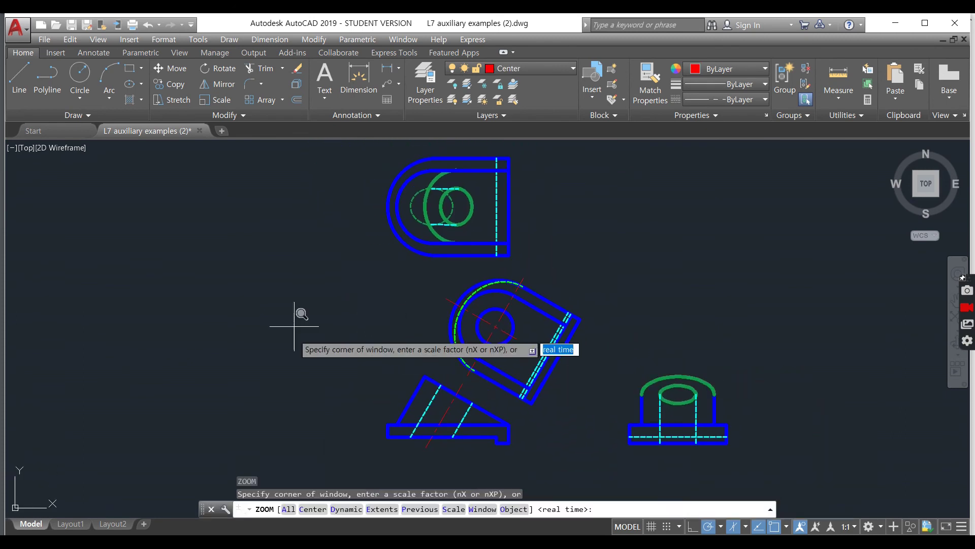
pyautogui.click(361, 142)
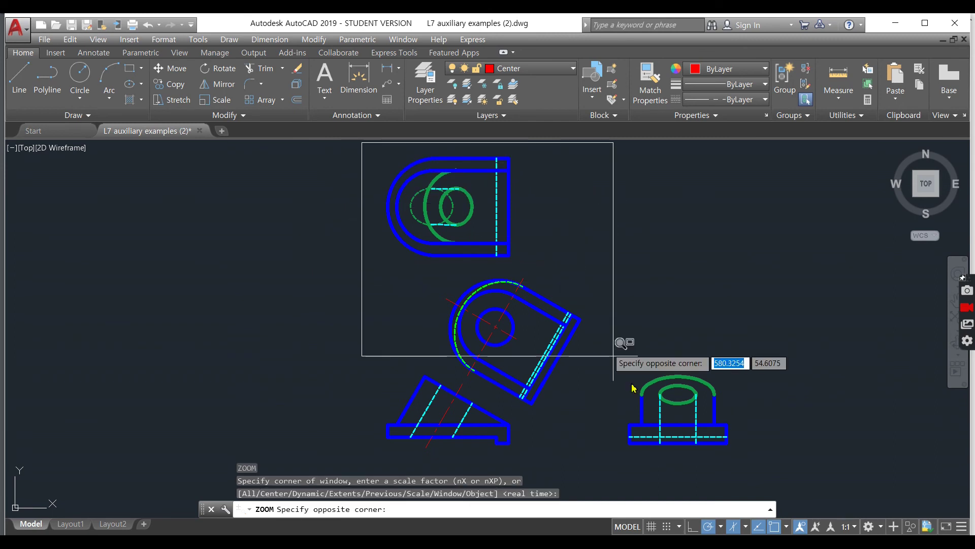
pyautogui.click(688, 474)
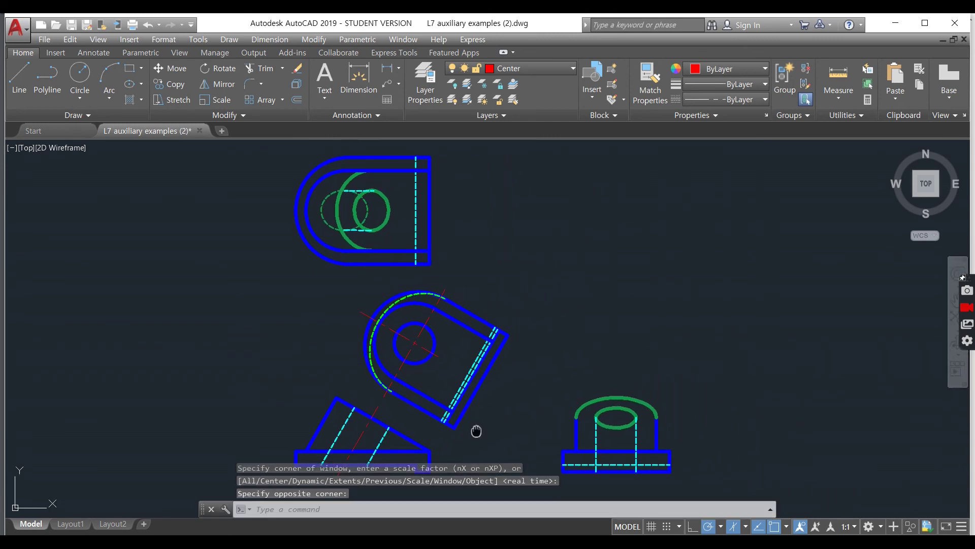
pyautogui.click(530, 491)
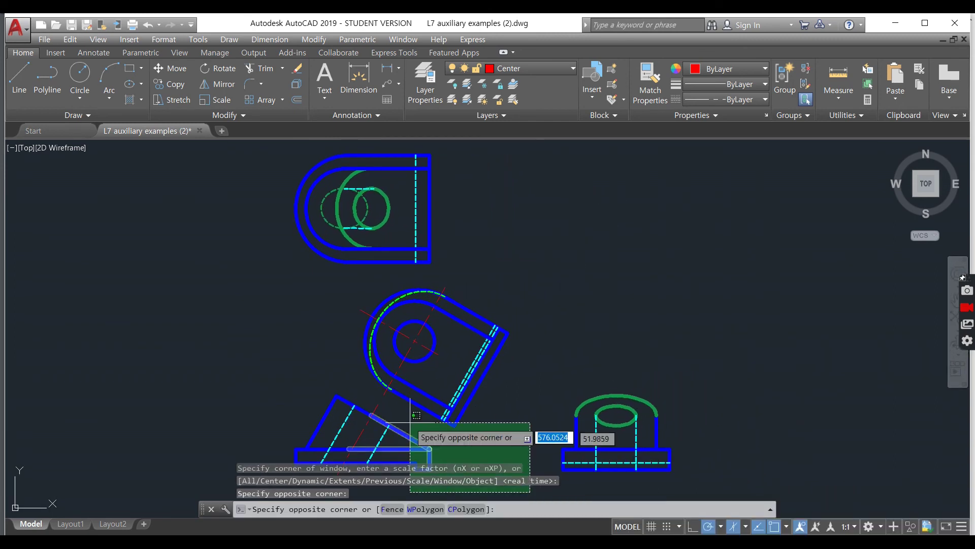
pyautogui.click(269, 280)
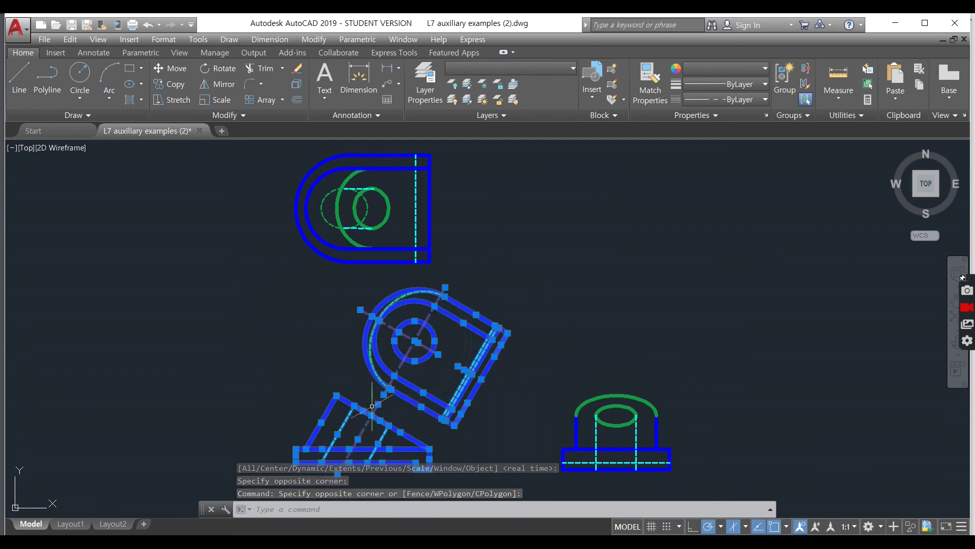
pyautogui.press('Escape')
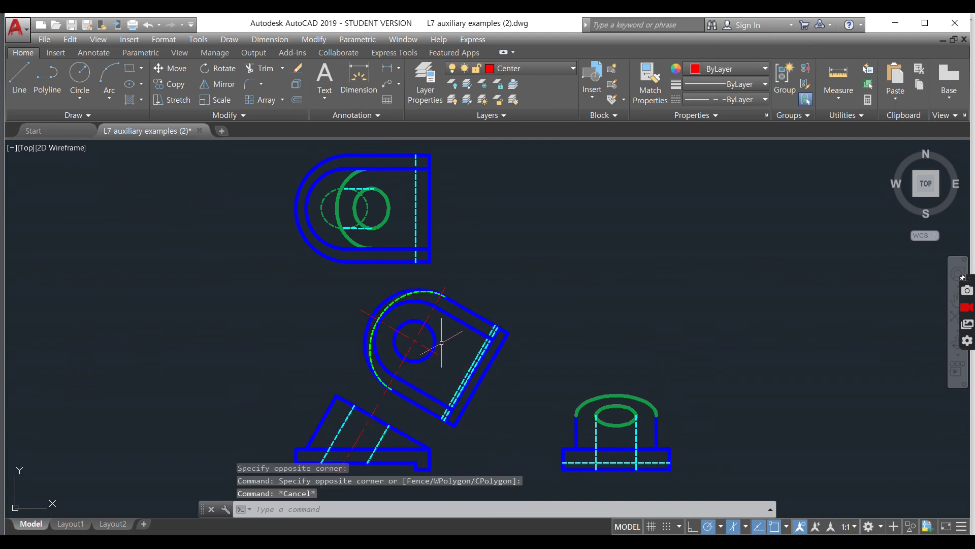
pyautogui.click(575, 441)
pyautogui.moveTo(576, 415)
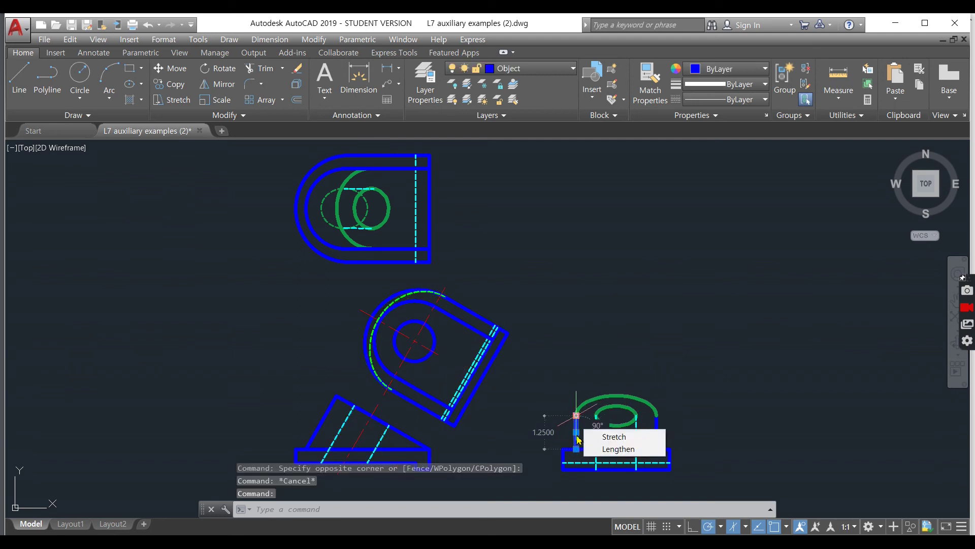
pyautogui.hotkey('alt', 'Tab')
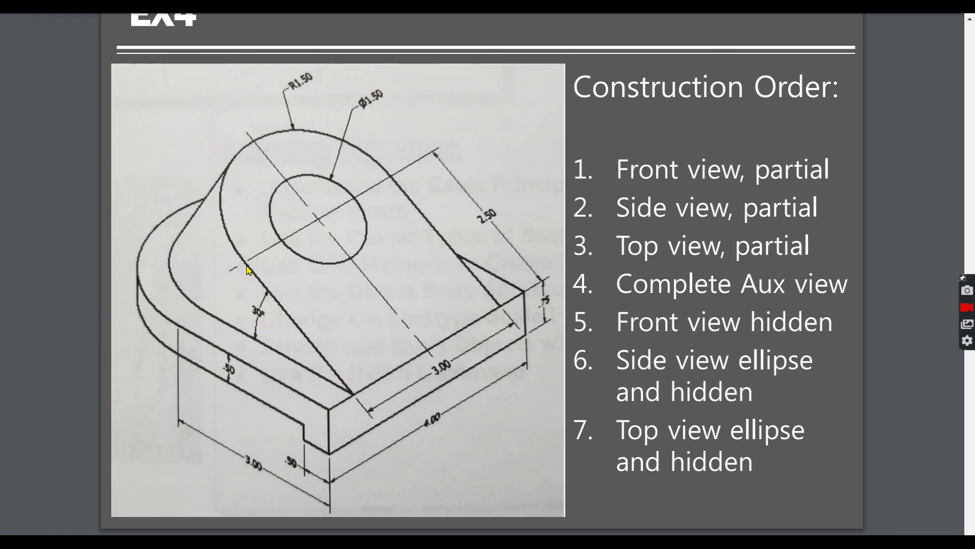
# Step: Return to L7 auxiliary examples (2).dwg in AutoCAD and cancel the stray selection window
pyautogui.hotkey('alt', 'Tab')
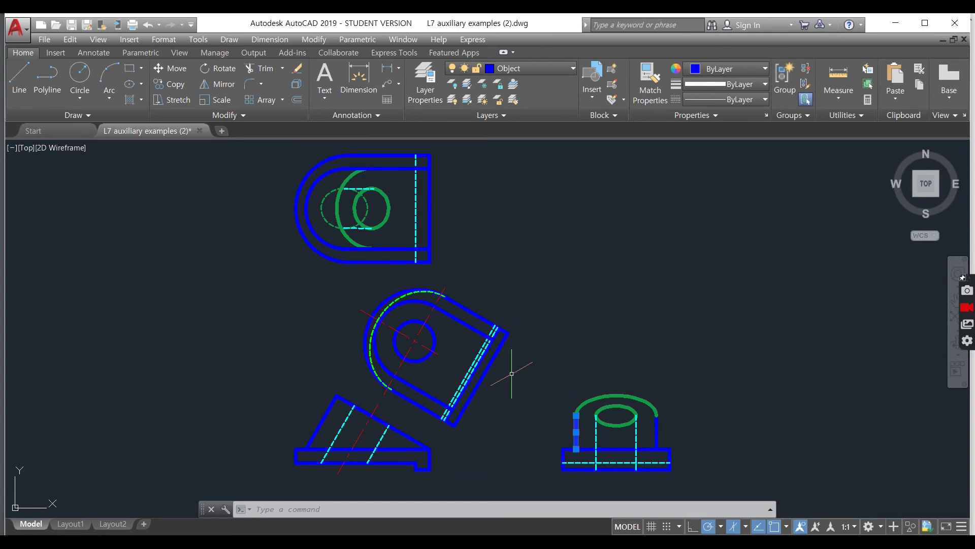
pyautogui.click(503, 429)
pyautogui.press('Escape')
# Step: Bring the auxiliary view's circle into view and make Construction the current layer
pyautogui.scroll(4, 407, 460)
pyautogui.moveTo(401, 384); pyautogui.dragTo(503, 394, button='middle')
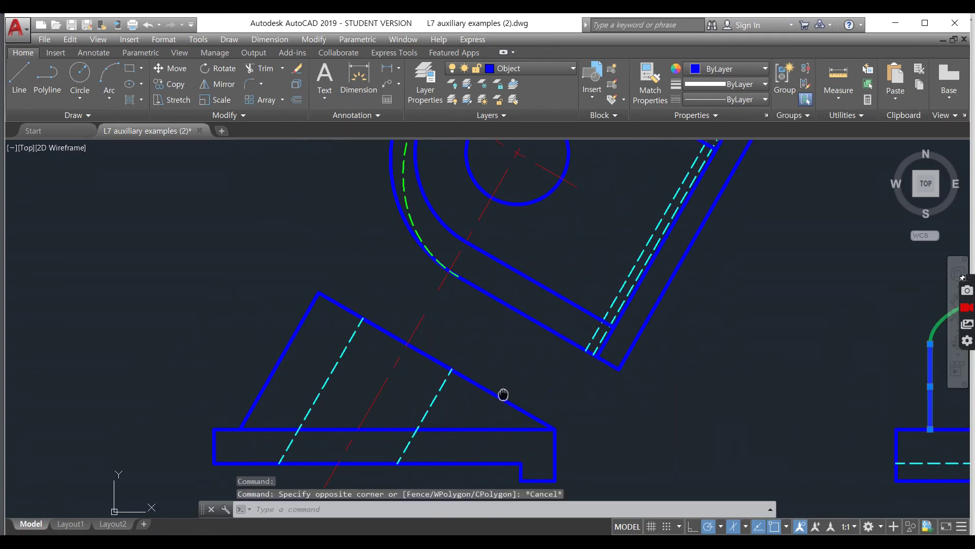
pyautogui.moveTo(539, 217); pyautogui.dragTo(515, 269, button='middle')
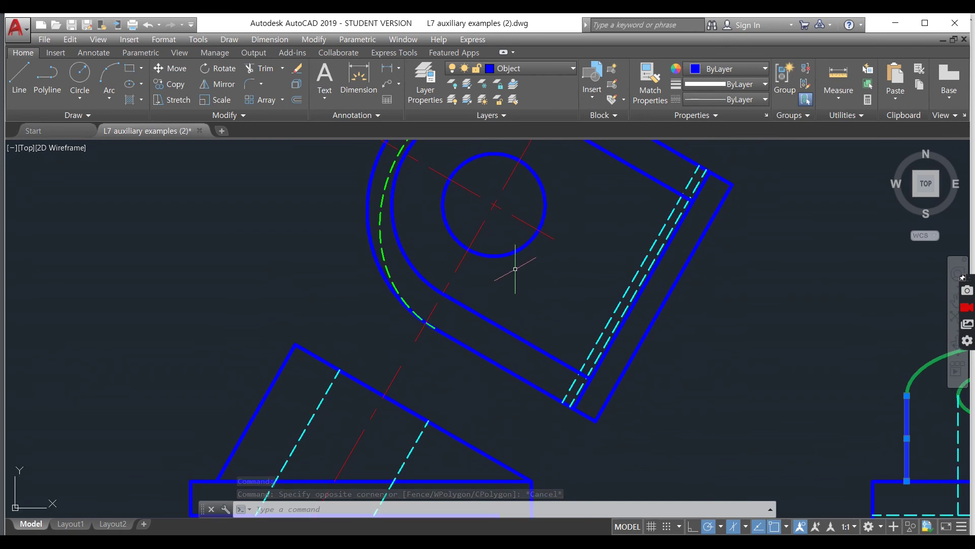
pyautogui.click(505, 261)
pyautogui.click(496, 245)
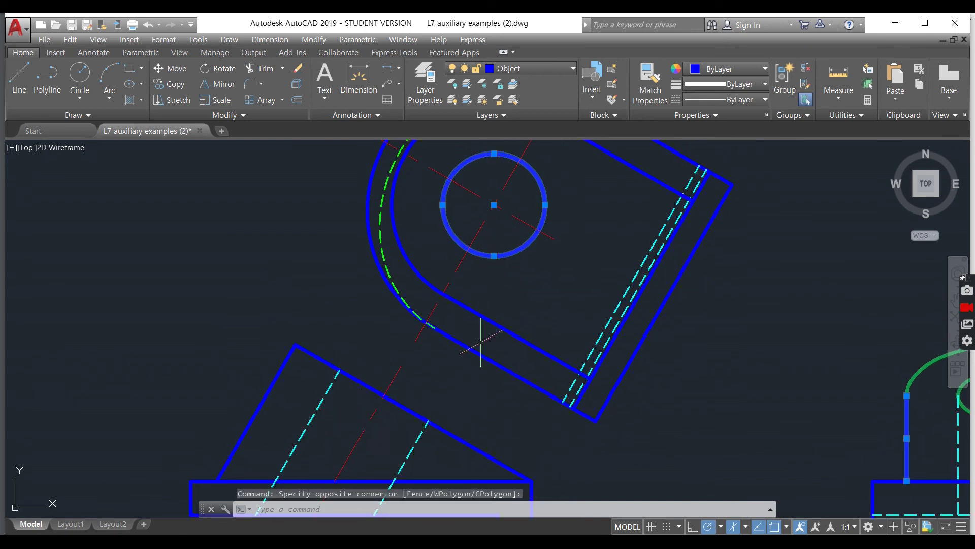
pyautogui.press('Escape')
pyautogui.press('Escape')
pyautogui.click(569, 307)
pyautogui.click(561, 307)
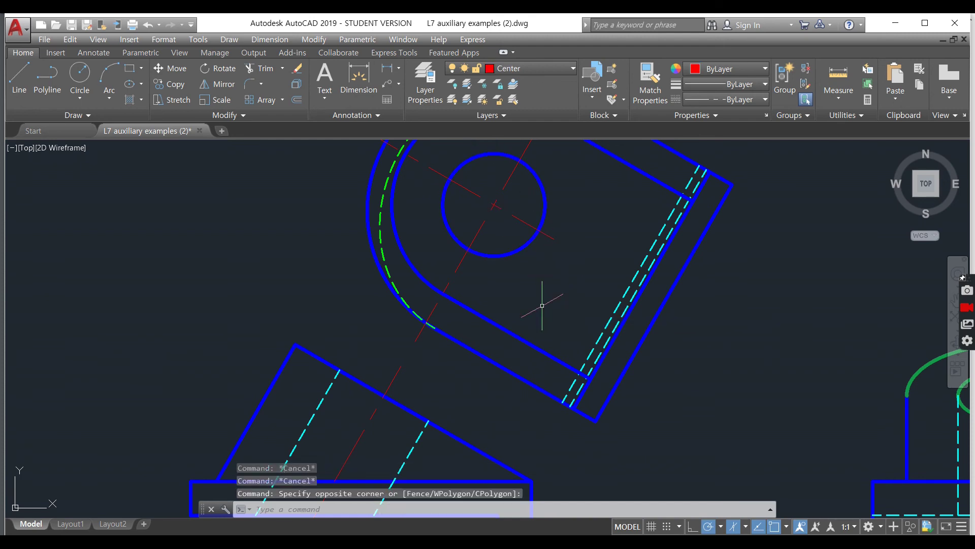
pyautogui.click(528, 68)
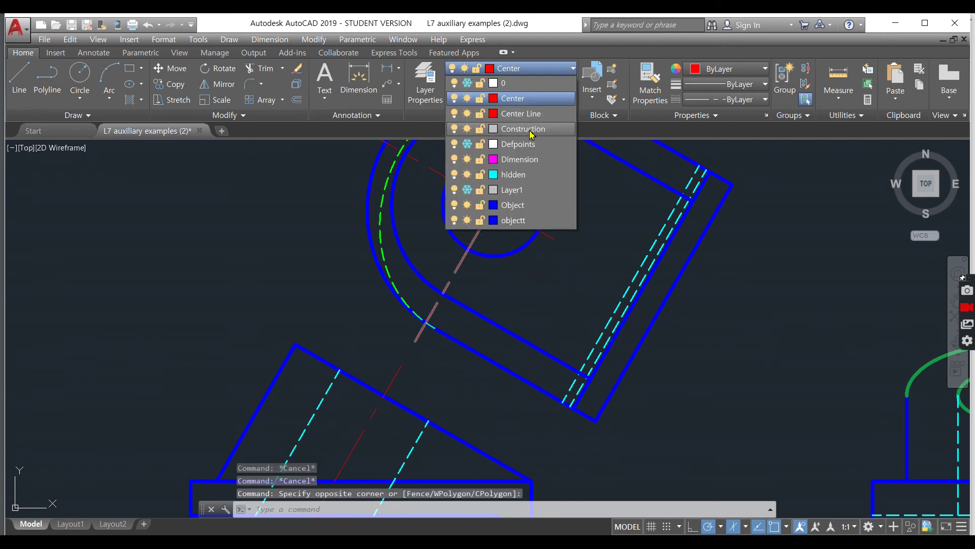
pyautogui.click(508, 126)
pyautogui.click(612, 222)
pyautogui.click(612, 223)
# Step: Draw angled XLINE construction lines through both hidden edges and along the hole's centreline at 240°
pyautogui.write('xline')
pyautogui.press('Return')
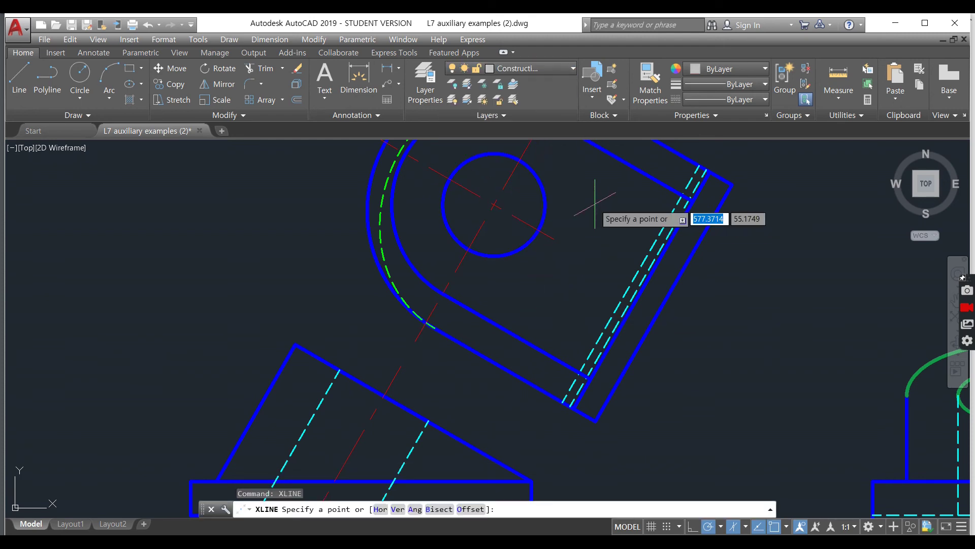
pyautogui.click(339, 370)
pyautogui.moveTo(337, 373); pyautogui.dragTo(329, 336, button='middle')
pyautogui.click(267, 445)
pyautogui.press('Return')
pyautogui.press('Return')
pyautogui.click(420, 386)
pyautogui.click(386, 445)
pyautogui.press('Escape')
pyautogui.press('Return')
pyautogui.click(376, 361)
pyautogui.click(335, 430)
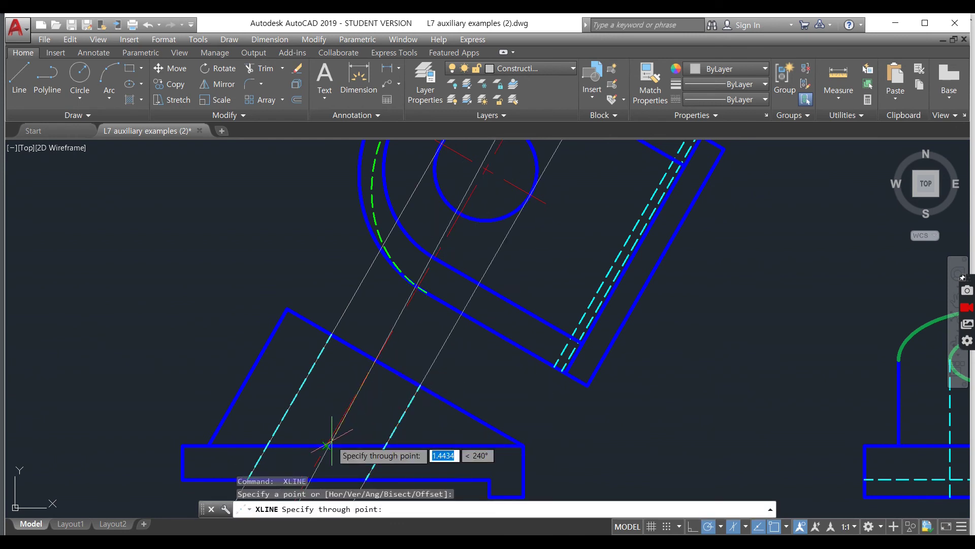
pyautogui.press('Escape')
# Step: Select the angled construction lines across the auxiliary view and erase them
pyautogui.click(464, 333)
pyautogui.click(403, 335)
pyautogui.click(365, 310)
pyautogui.click(313, 288)
pyautogui.moveTo(405, 302); pyautogui.dragTo(386, 336, button='middle')
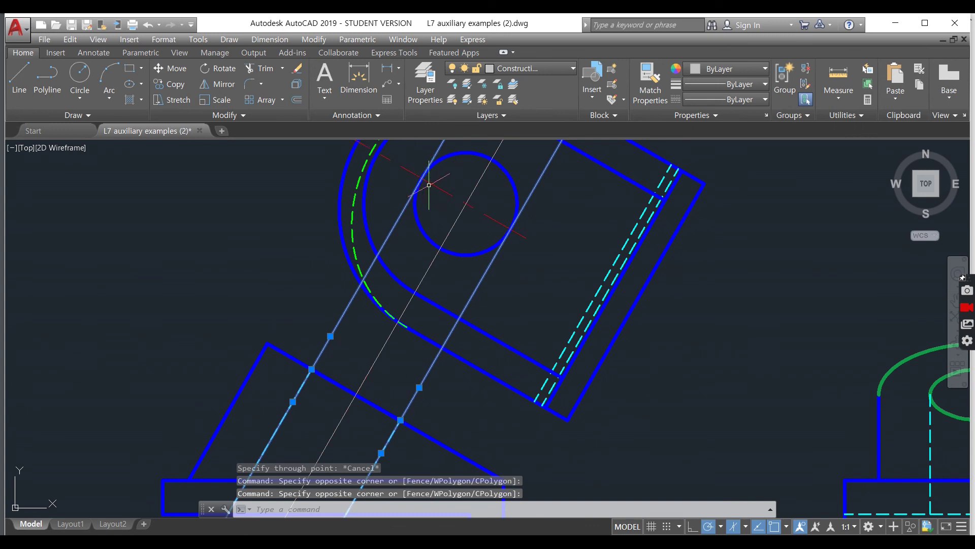
pyautogui.moveTo(504, 219); pyautogui.dragTo(500, 262, button='middle')
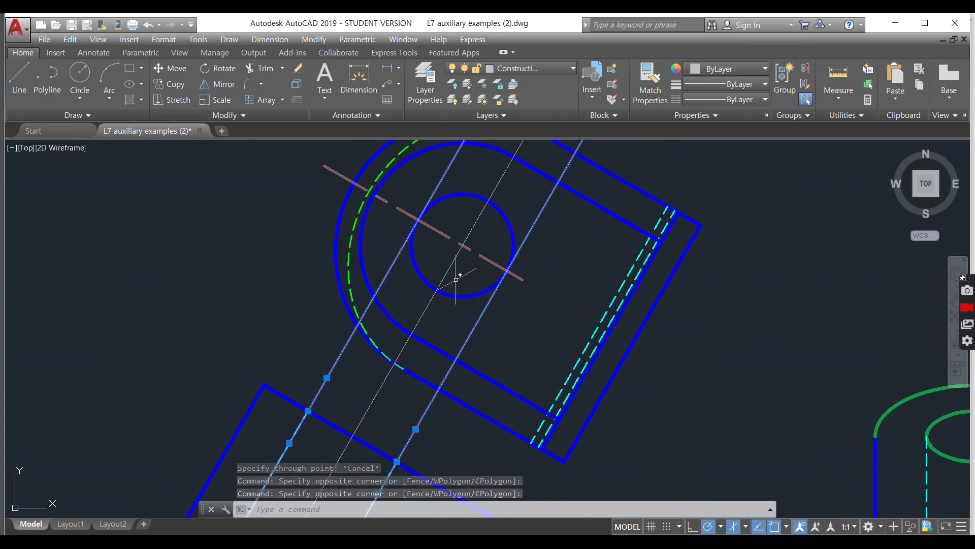
pyautogui.moveTo(452, 315); pyautogui.dragTo(473, 297, button='middle')
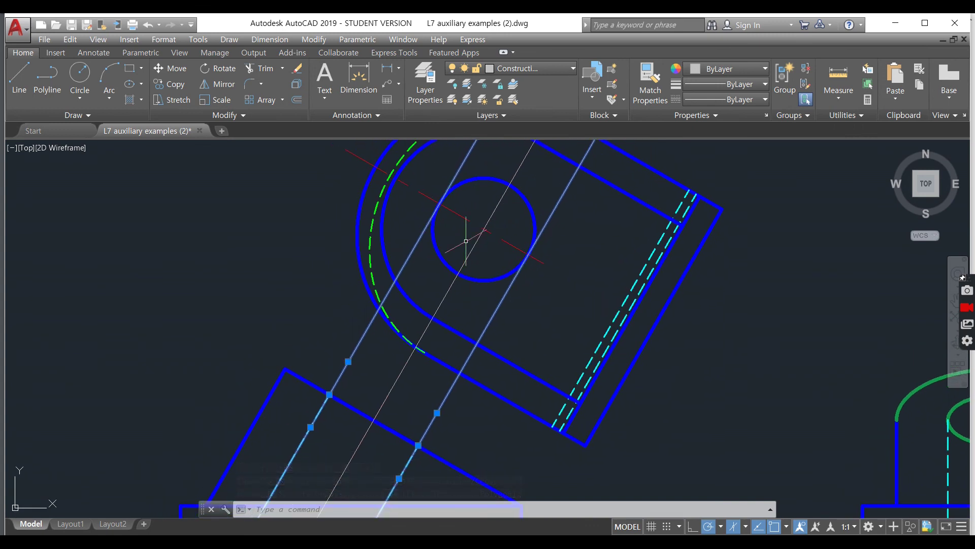
pyautogui.press('Escape')
pyautogui.click(463, 410)
pyautogui.click(411, 392)
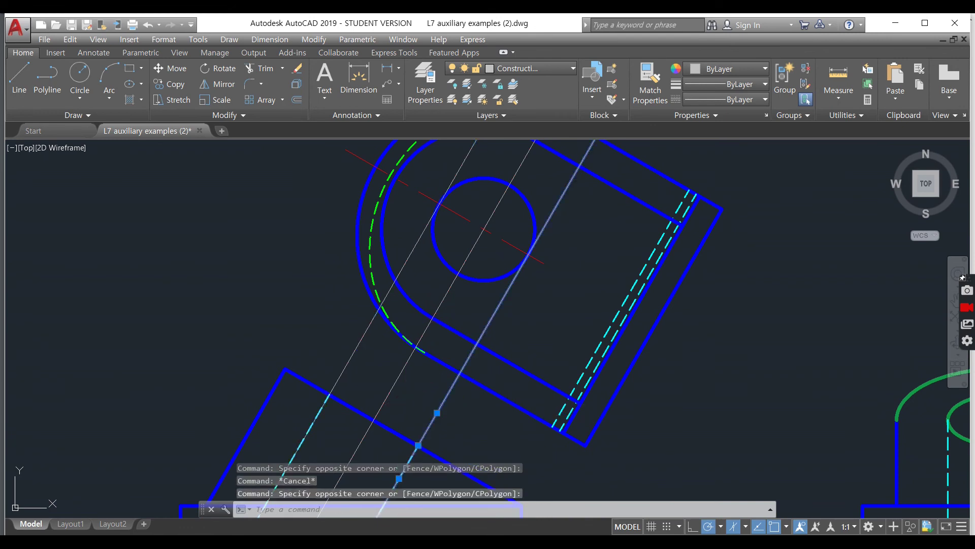
pyautogui.press('Delete')
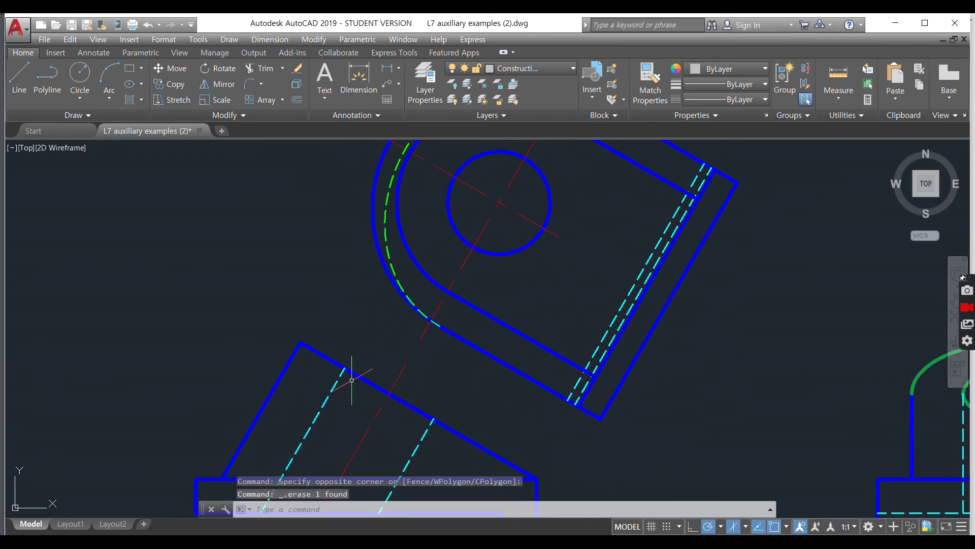
# Step: Try a construction line from the front view's hidden-line corner, then erase the two misplaced lines
pyautogui.moveTo(415, 399); pyautogui.dragTo(425, 331, button='middle')
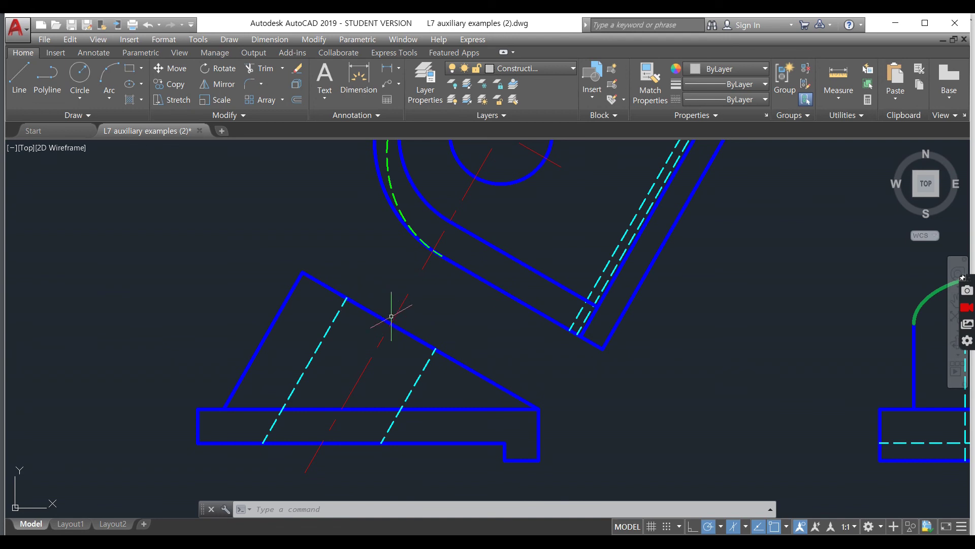
pyautogui.click(480, 330)
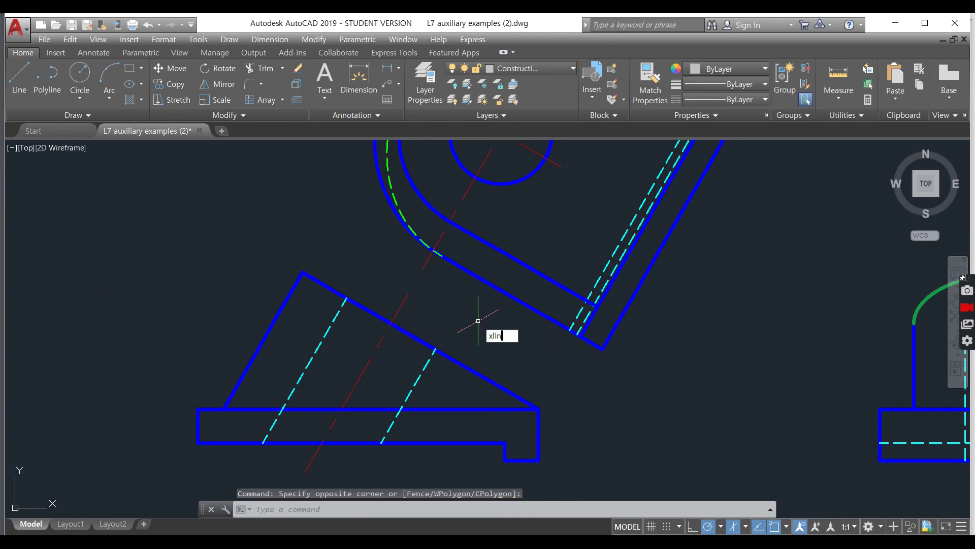
pyautogui.press('Return')
pyautogui.click(347, 298)
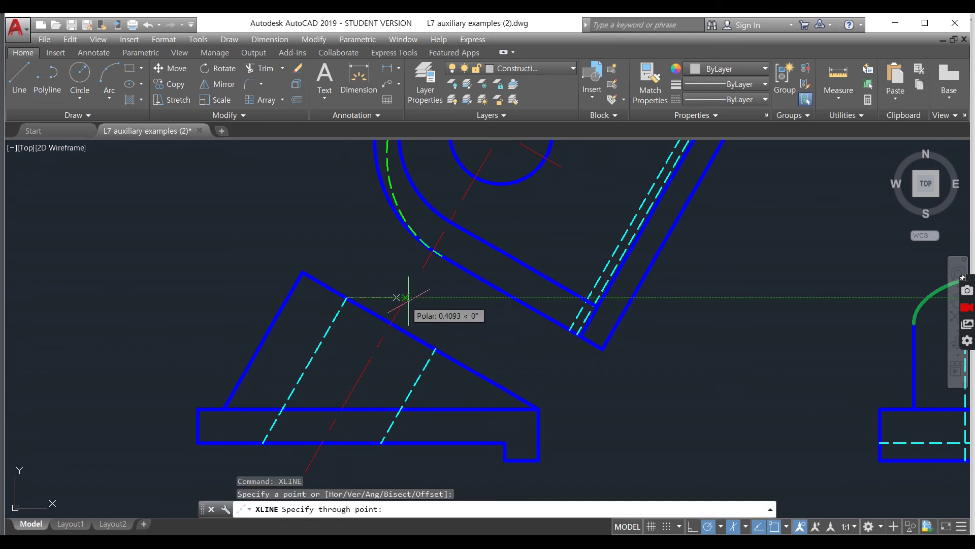
pyautogui.click(451, 306)
pyautogui.click(466, 321)
pyautogui.press('Escape')
pyautogui.press('Escape')
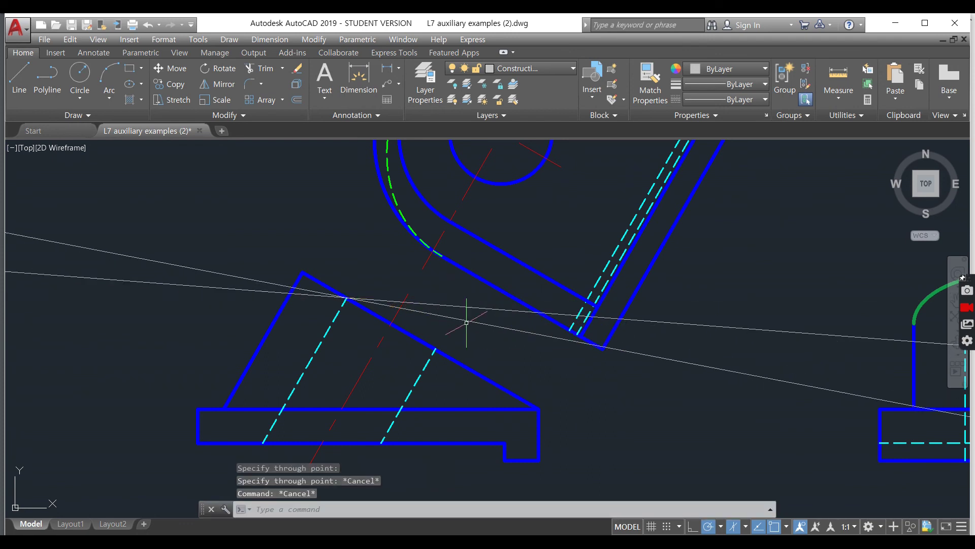
pyautogui.click(466, 323)
pyautogui.press('Delete')
# Step: Draw horizontal construction lines from the ends of both front-view hidden lines
pyautogui.write('xlin')
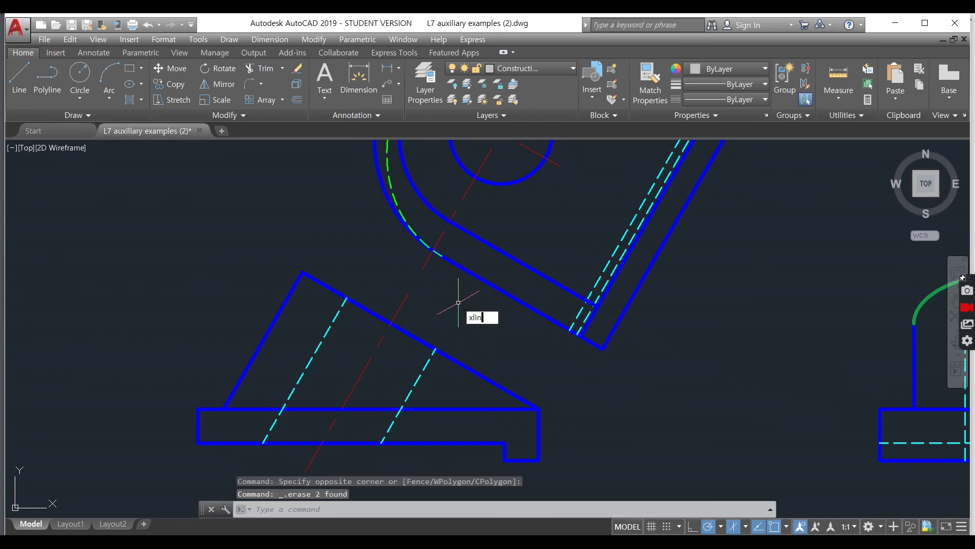
pyautogui.write('e')
pyautogui.press('Return')
pyautogui.click(346, 297)
pyautogui.click(365, 298)
pyautogui.press('Escape')
pyautogui.press('Return')
pyautogui.click(434, 349)
pyautogui.click(464, 341)
pyautogui.press('Escape')
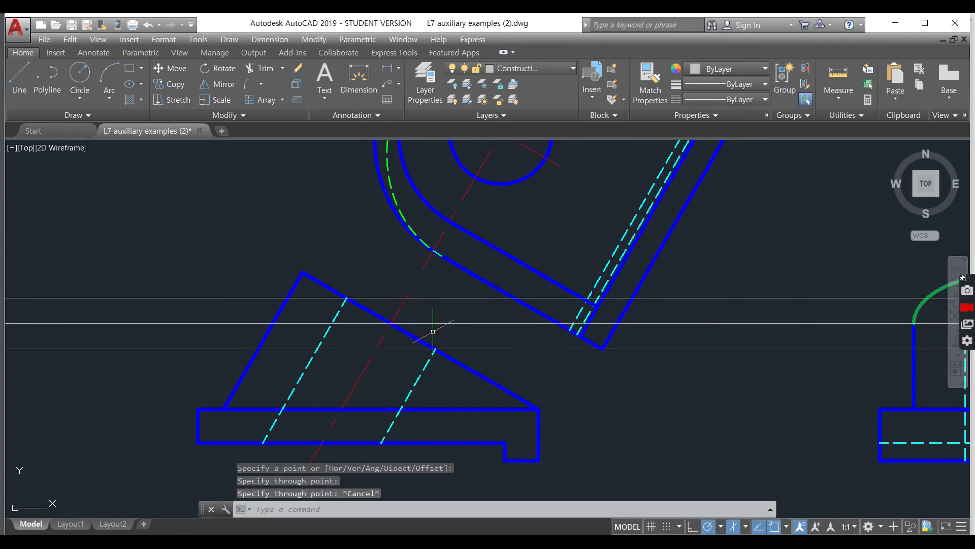
# Step: Draw a vertical construction line through the side view's hole centre
pyautogui.moveTo(815, 336); pyautogui.dragTo(478, 319, button='middle')
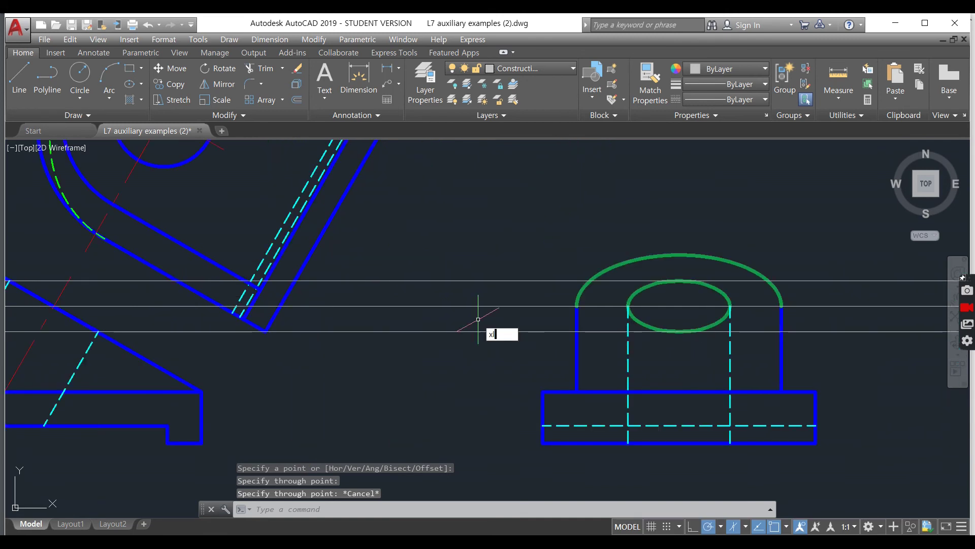
pyautogui.click(506, 348)
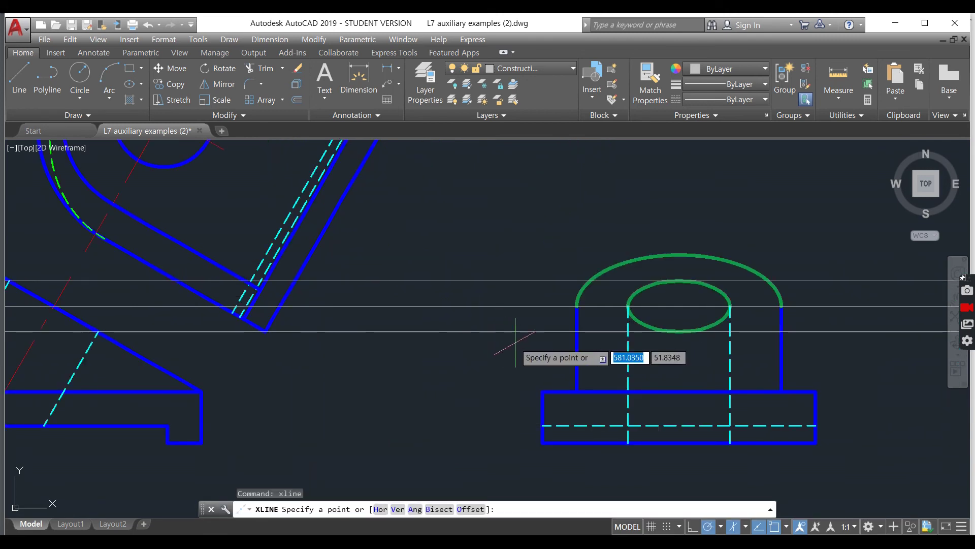
pyautogui.click(678, 443)
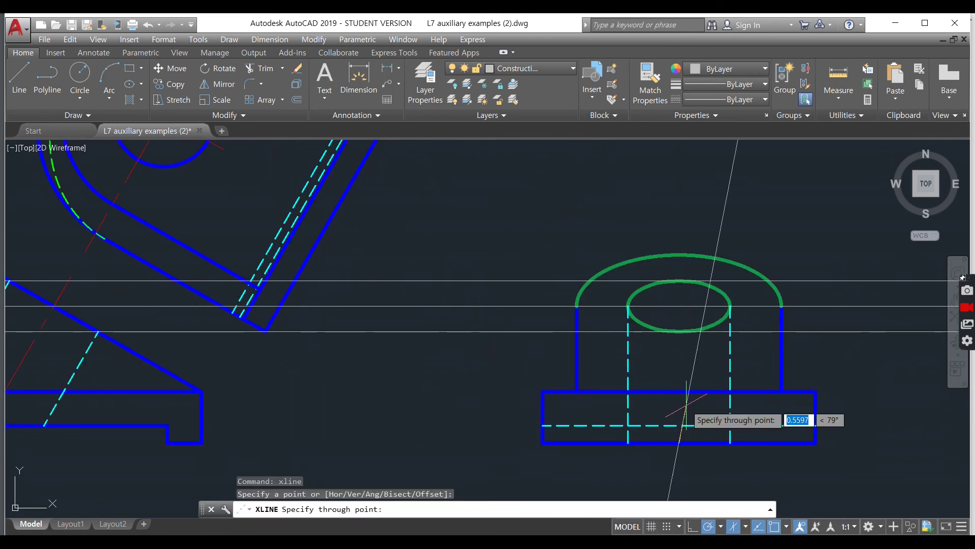
pyautogui.click(678, 389)
pyautogui.press('Escape')
pyautogui.press('Escape')
# Step: Check the three horizontal construction lines, then bring up the Construction Order slide in Chrome
pyautogui.click(456, 449)
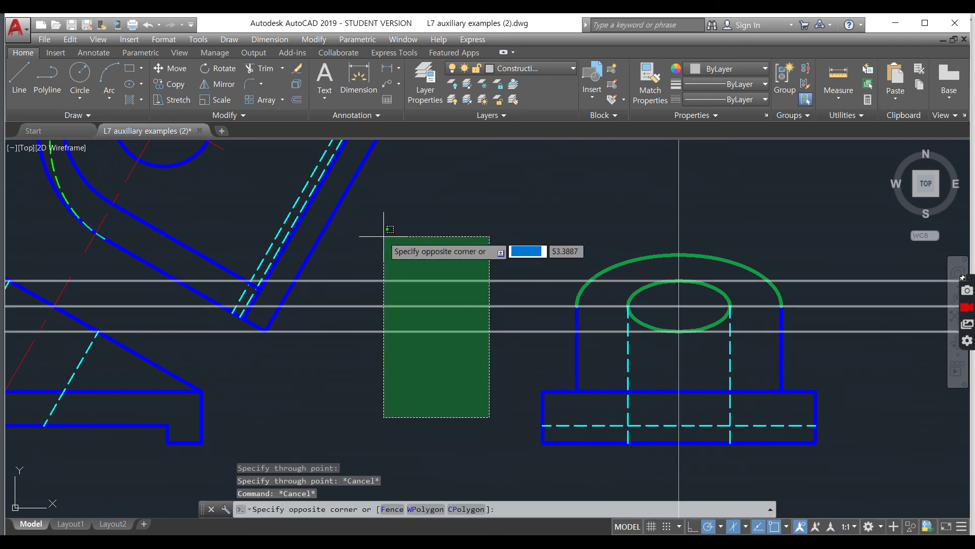
pyautogui.click(386, 215)
pyautogui.moveTo(322, 323); pyautogui.dragTo(418, 306, button='middle')
pyautogui.moveTo(362, 317); pyautogui.dragTo(356, 327, button='middle')
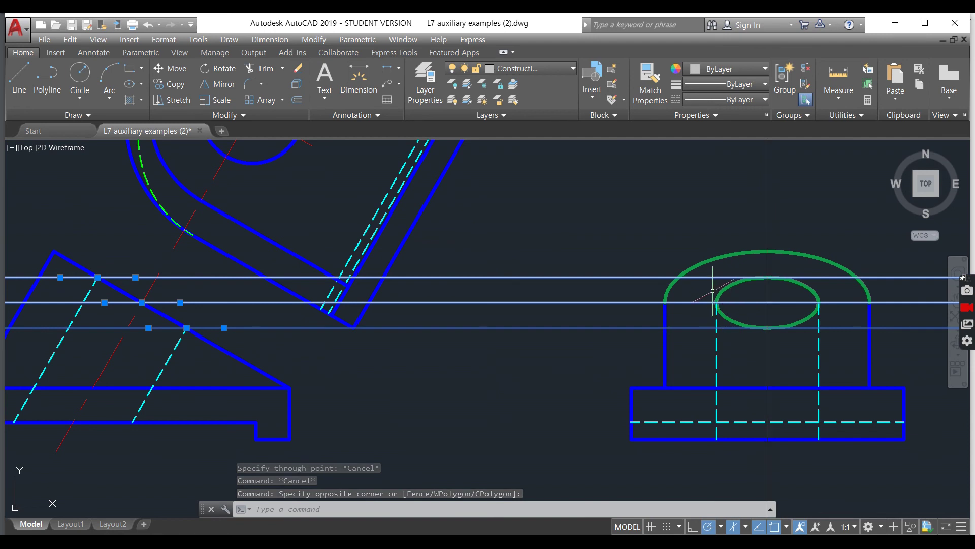
pyautogui.press('Escape')
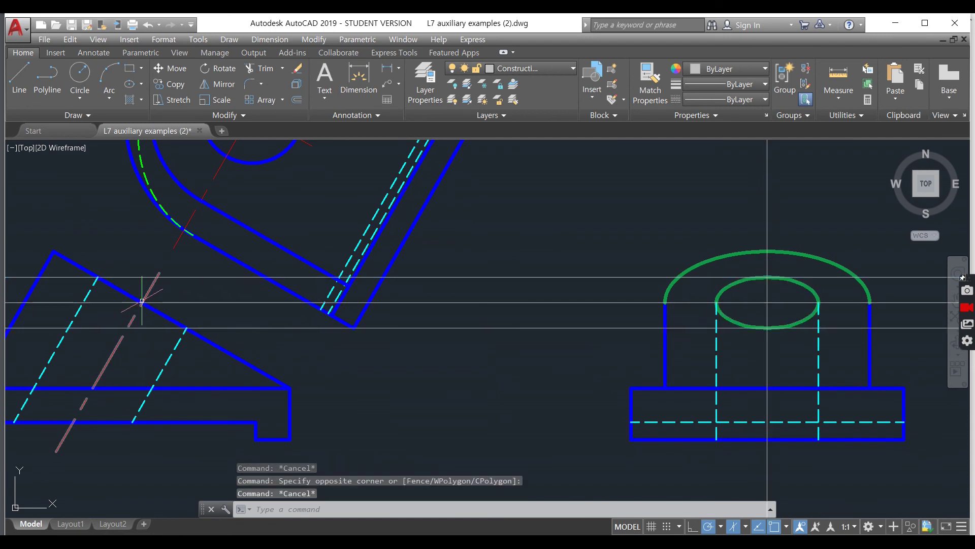
pyautogui.hotkey('alt', 'Tab')
pyautogui.click(438, 277)
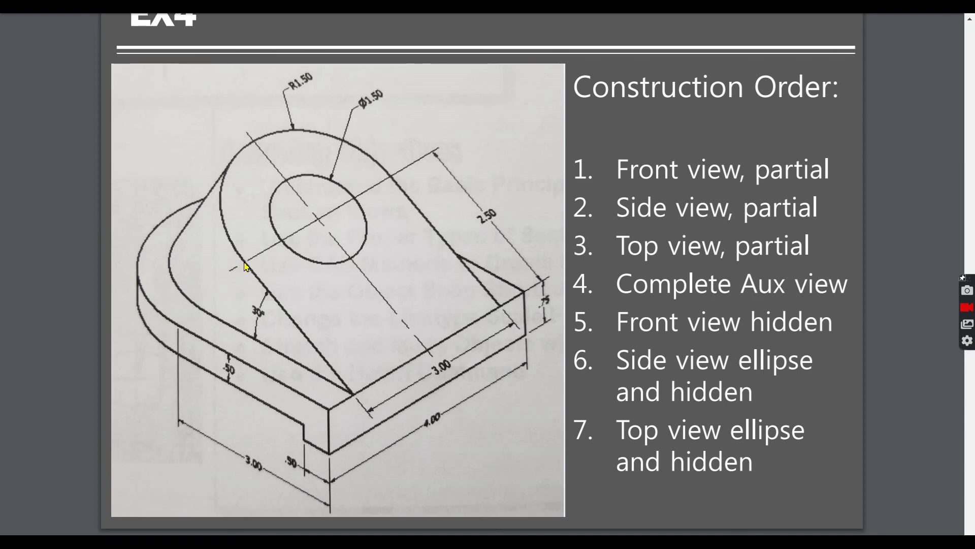
# Step: Return to AutoCAD and select the middle horizontal construction line
pyautogui.hotkey('alt', 'Tab')
pyautogui.click(225, 303)
pyautogui.click(175, 303)
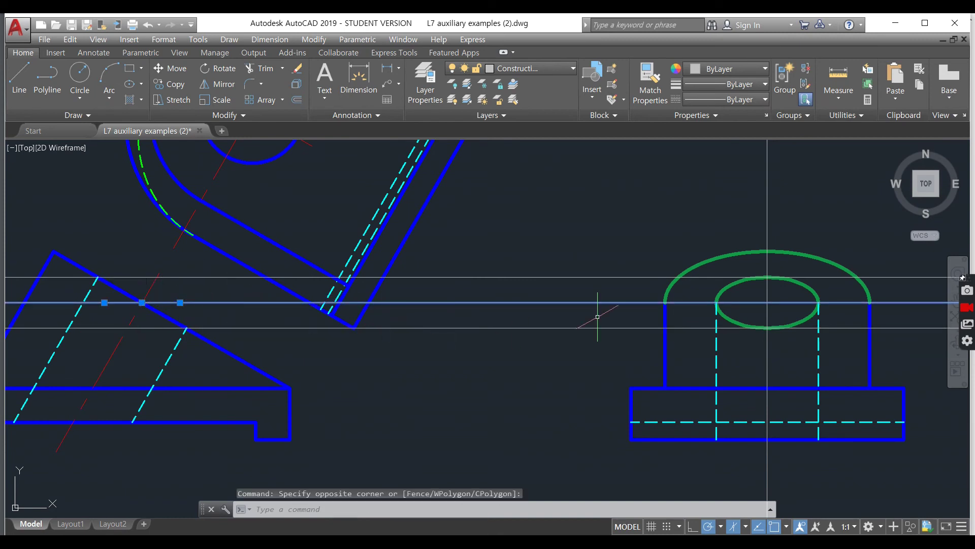
# Step: Erase the side view's hole ellipse and both upright side lines
pyautogui.press('Escape')
pyautogui.press('Escape')
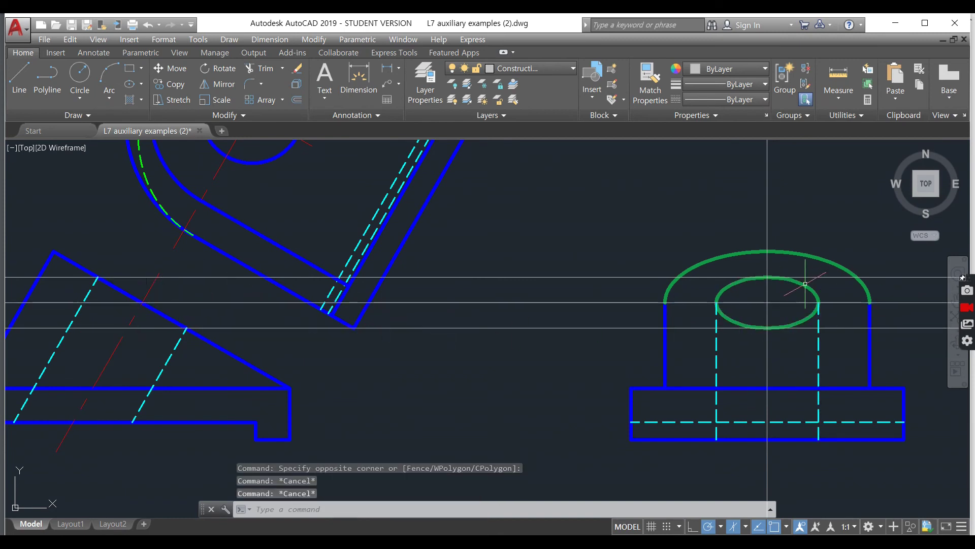
pyautogui.click(709, 330)
pyautogui.click(821, 264)
pyautogui.press('Delete')
pyautogui.click(694, 350)
pyautogui.click(654, 339)
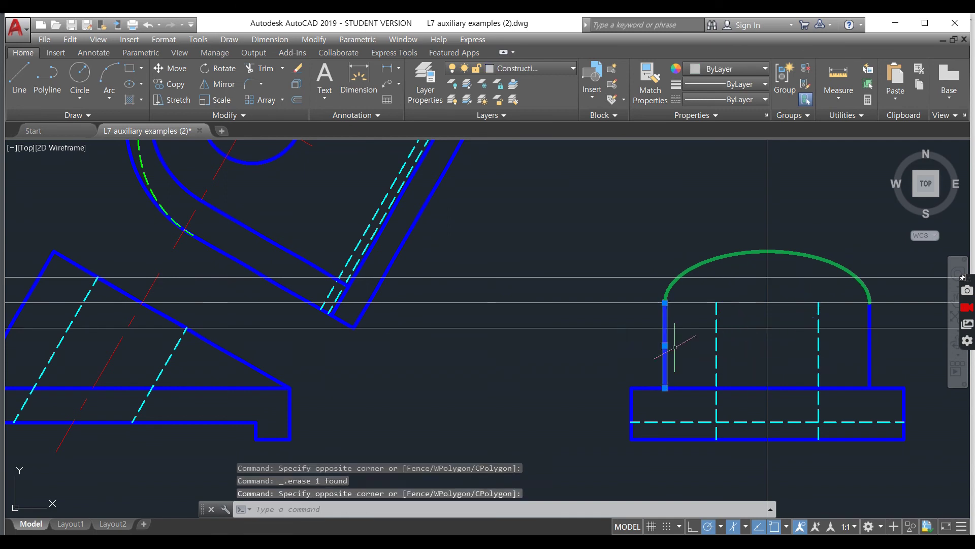
pyautogui.press('Delete')
pyautogui.click(909, 361)
pyautogui.click(806, 353)
pyautogui.press('Delete')
# Step: Erase the side view's vertical hidden lines and the base's horizontal hidden line
pyautogui.click(743, 358)
pyautogui.click(687, 355)
pyautogui.press('Delete')
pyautogui.click(735, 426)
pyautogui.click(714, 391)
pyautogui.press('Delete')
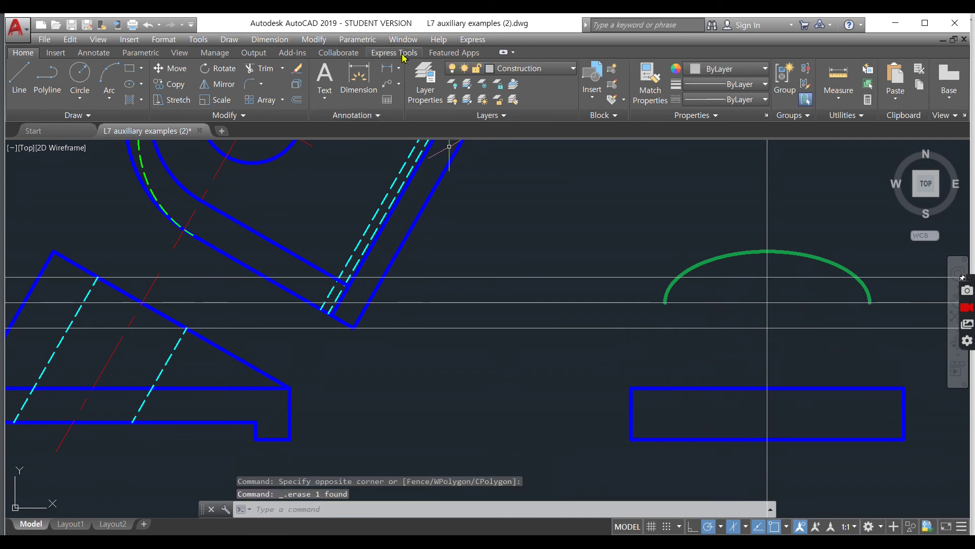
# Step: Make objectt the current layer
pyautogui.click(533, 68)
pyautogui.click(559, 218)
pyautogui.click(629, 238)
pyautogui.click(549, 189)
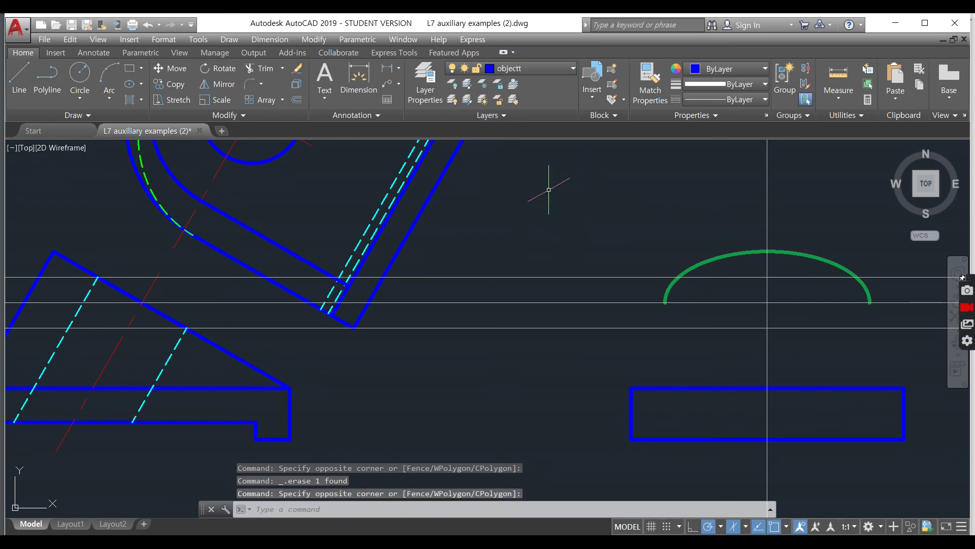
pyautogui.press('Return')
# Step: Draw the hole ellipse centred at the construction-line crossing, with its other axis 0.75
pyautogui.write('c')
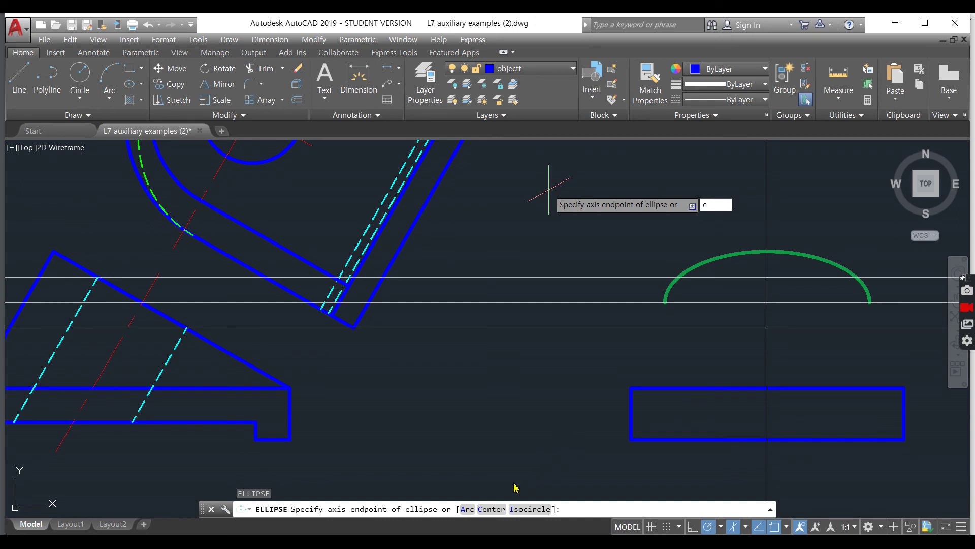
pyautogui.press('Return')
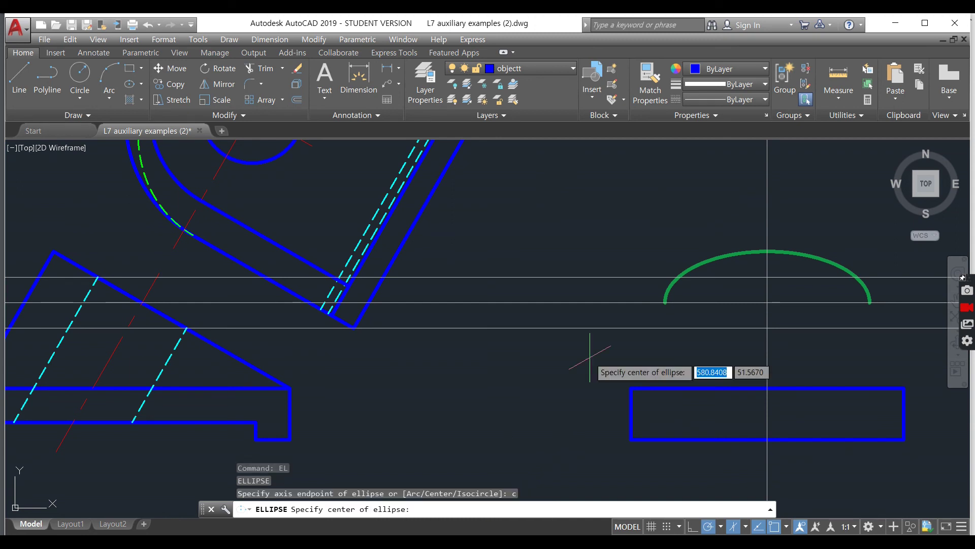
pyautogui.click(767, 303)
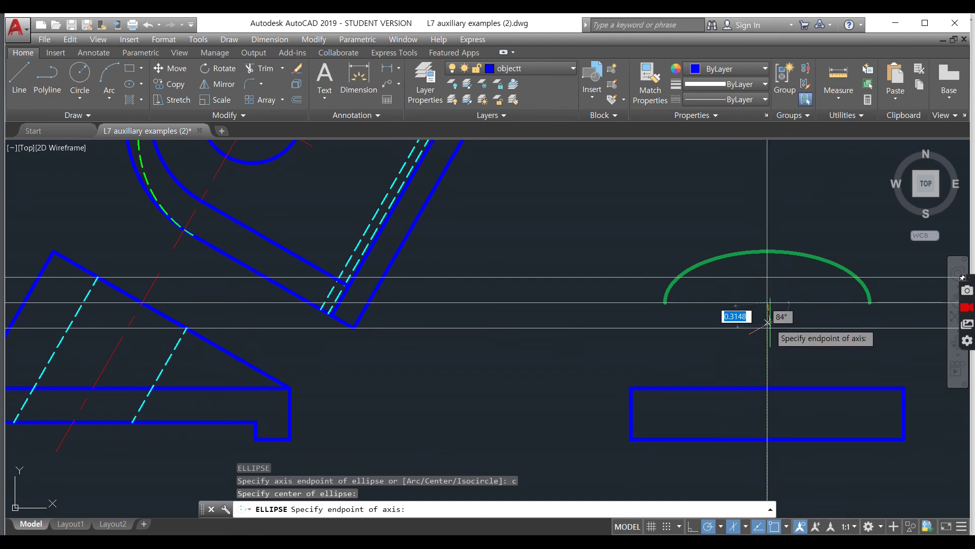
pyautogui.click(767, 277)
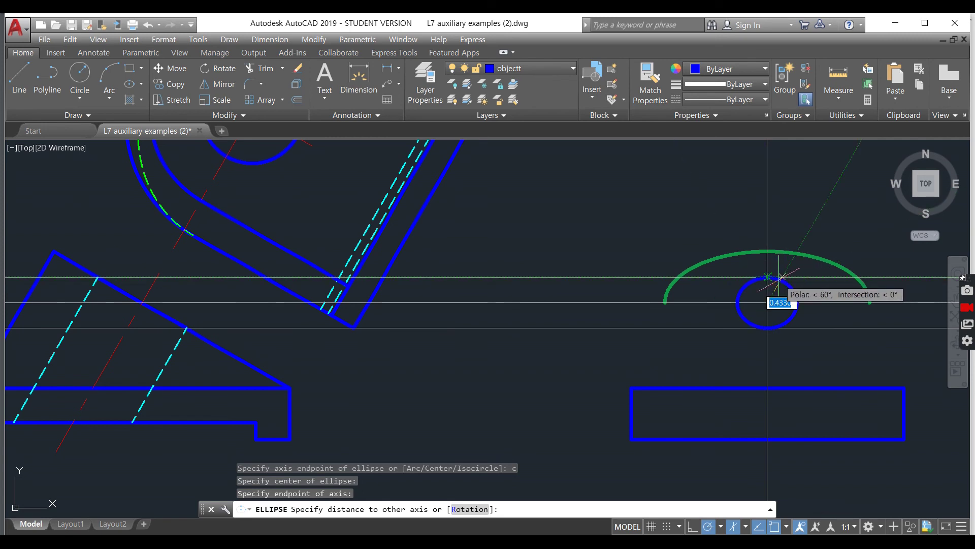
pyautogui.hotkey('alt', 'Tab')
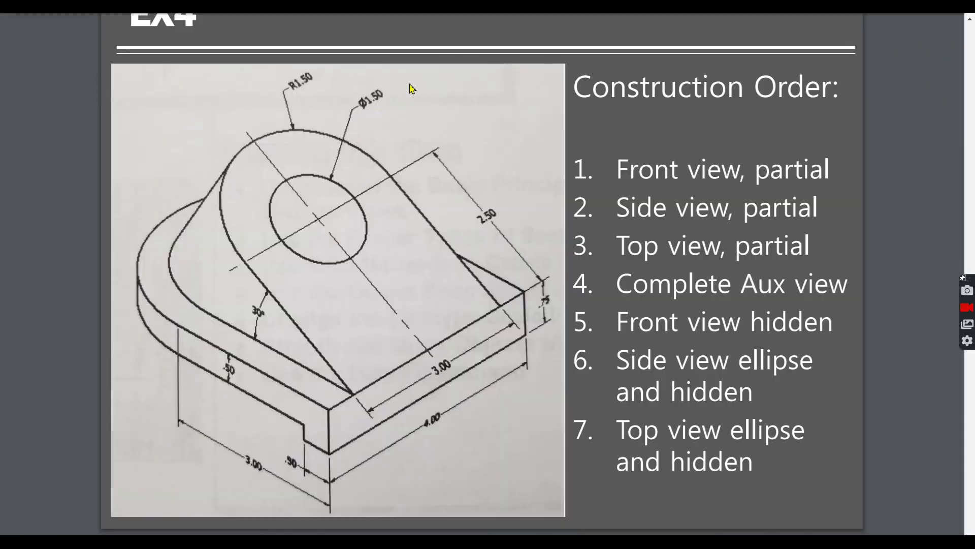
pyautogui.hotkey('alt', 'Tab')
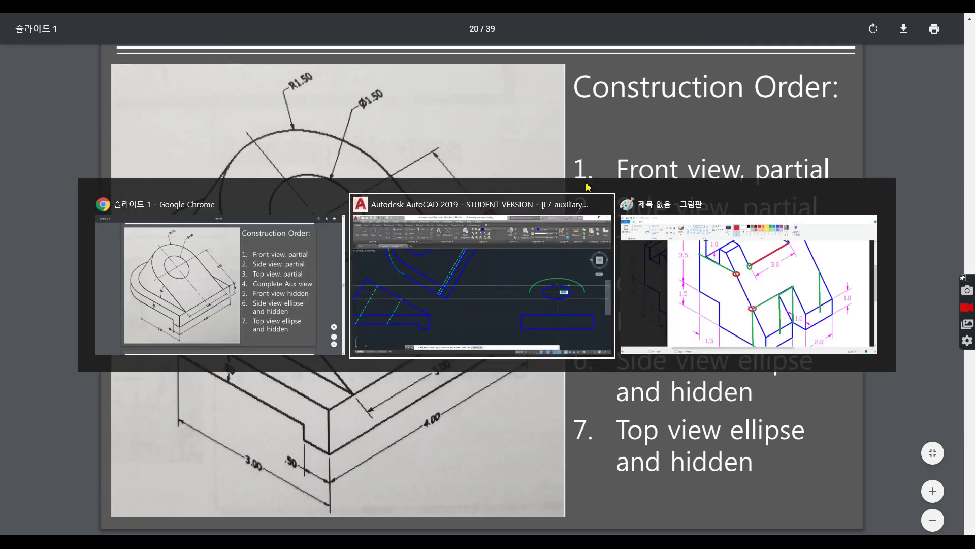
pyautogui.write('0.')
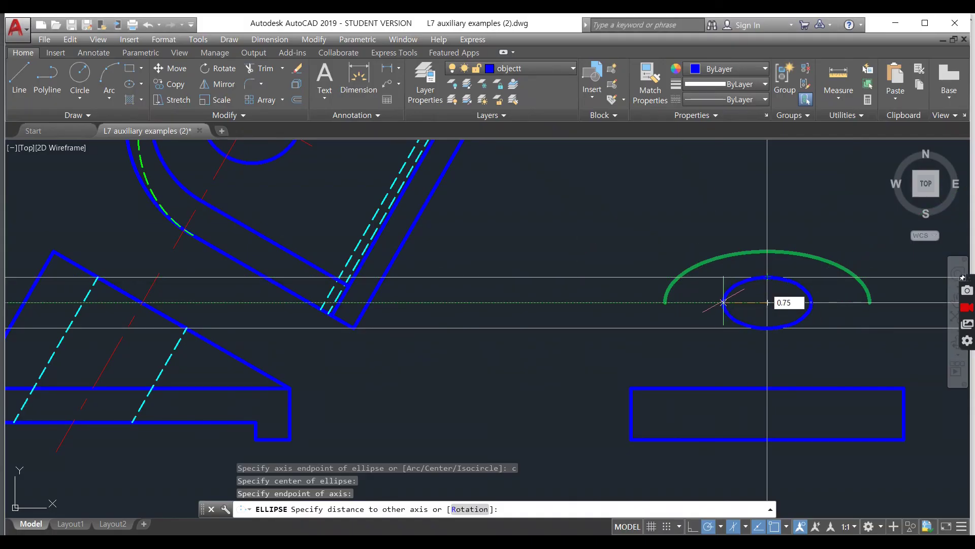
pyautogui.write('75')
pyautogui.press('Return')
# Step: Check the new ellipse, then switch to the construction-order slide in Chrome
pyautogui.click(830, 307)
pyautogui.click(796, 309)
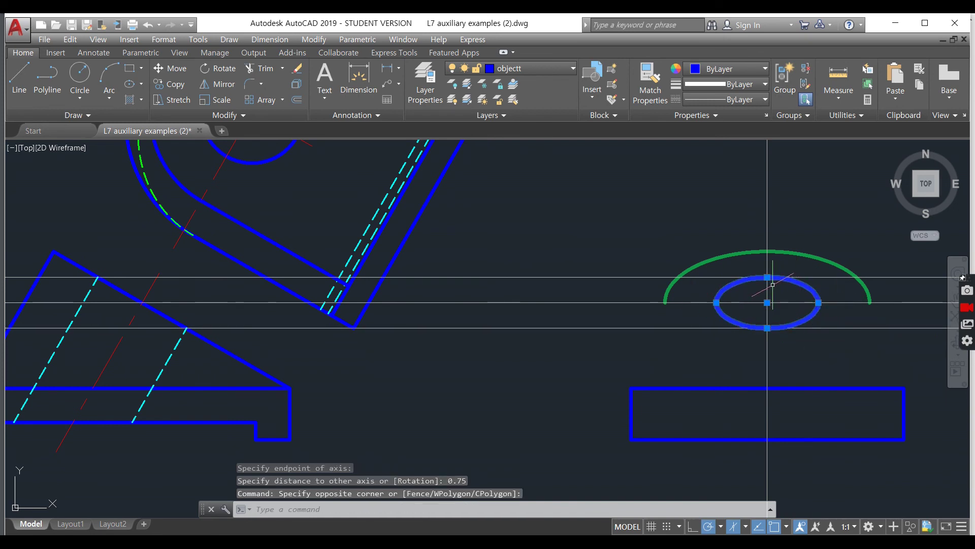
pyautogui.press('Escape')
pyautogui.press('Escape')
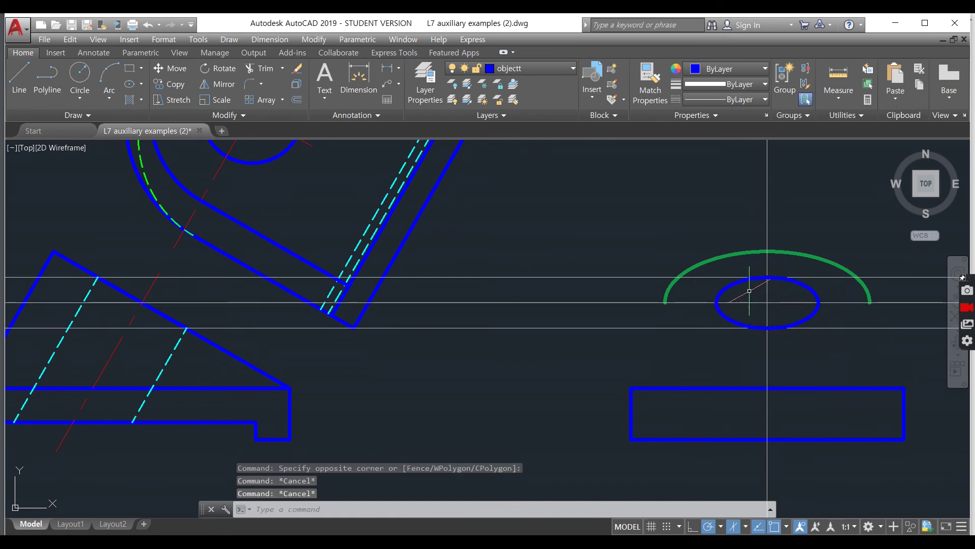
pyautogui.hotkey('alt', 'Tab')
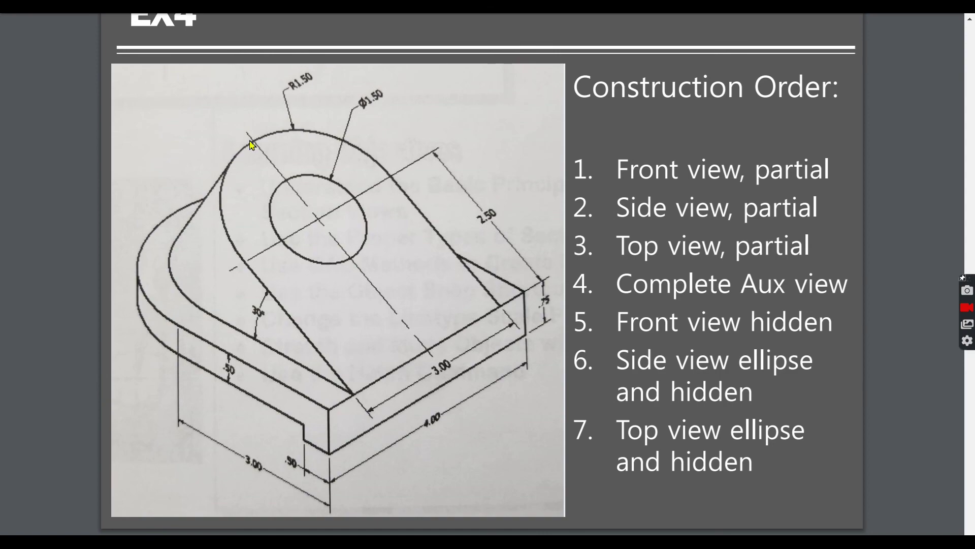
pyautogui.hotkey('alt', 'Tab')
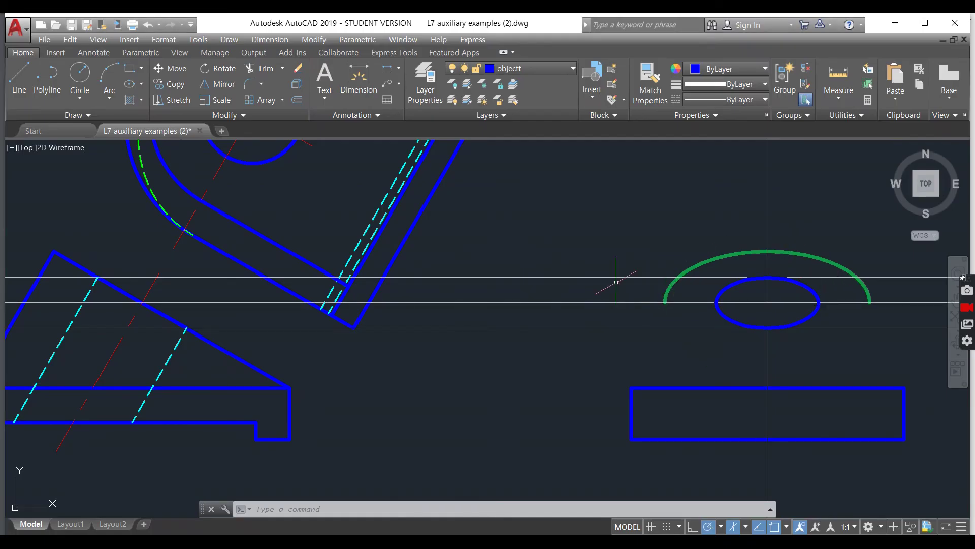
pyautogui.click(609, 278)
# Step: Copy the selected construction line up to sit level with the green arc's top
pyautogui.write('co')
pyautogui.press('Return')
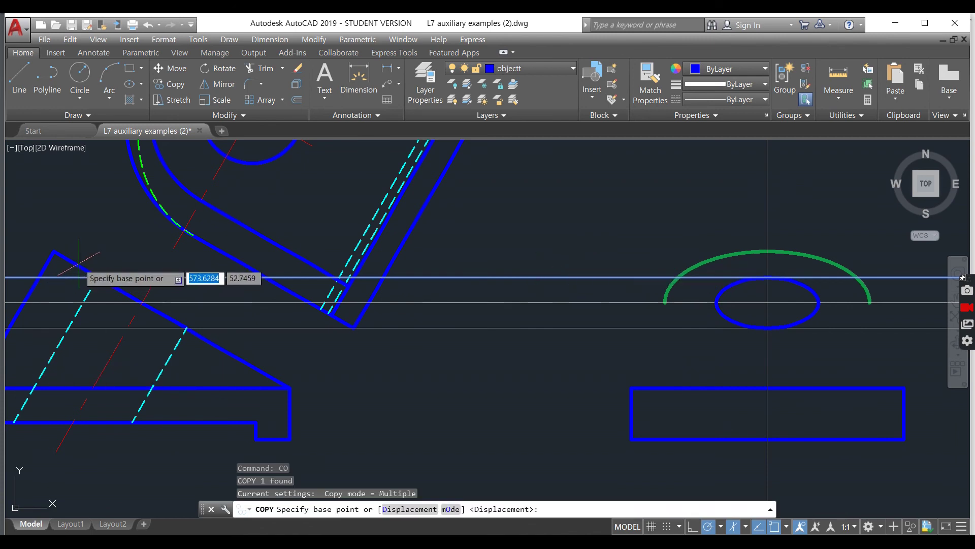
pyautogui.click(97, 277)
pyautogui.click(54, 251)
pyautogui.press('Escape')
# Step: Delete the old horizontal construction lines above and below the ellipse
pyautogui.click(564, 304)
pyautogui.press('Delete')
pyautogui.click(556, 339)
pyautogui.click(518, 307)
pyautogui.press('Delete')
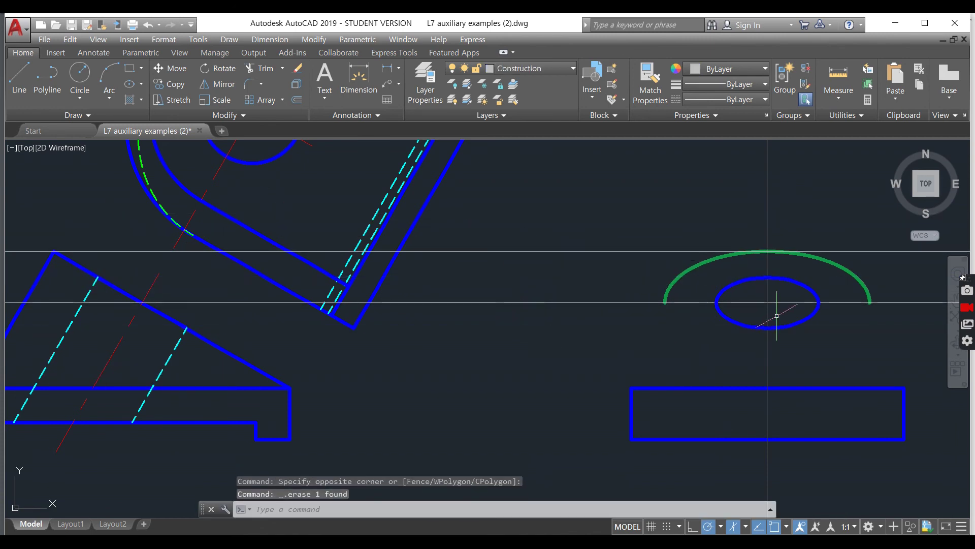
# Step: Select the green arc and blue ellipse to inspect them, then clear the selection
pyautogui.click(871, 283)
pyautogui.click(847, 289)
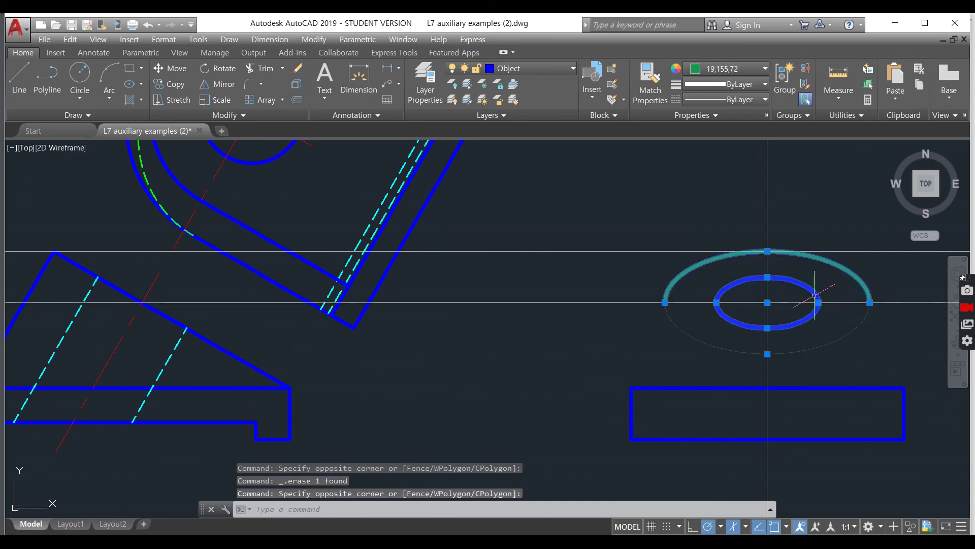
pyautogui.click(814, 291)
pyautogui.click(797, 288)
pyautogui.press('Escape')
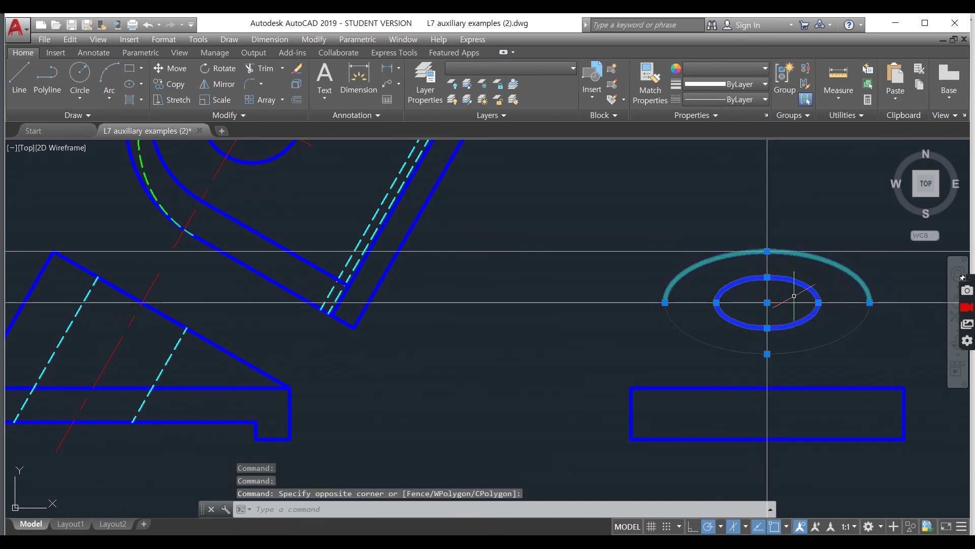
pyautogui.press('Escape')
# Step: Check the construction line at the arc top, then clear the selection
pyautogui.click(643, 267)
pyautogui.click(612, 213)
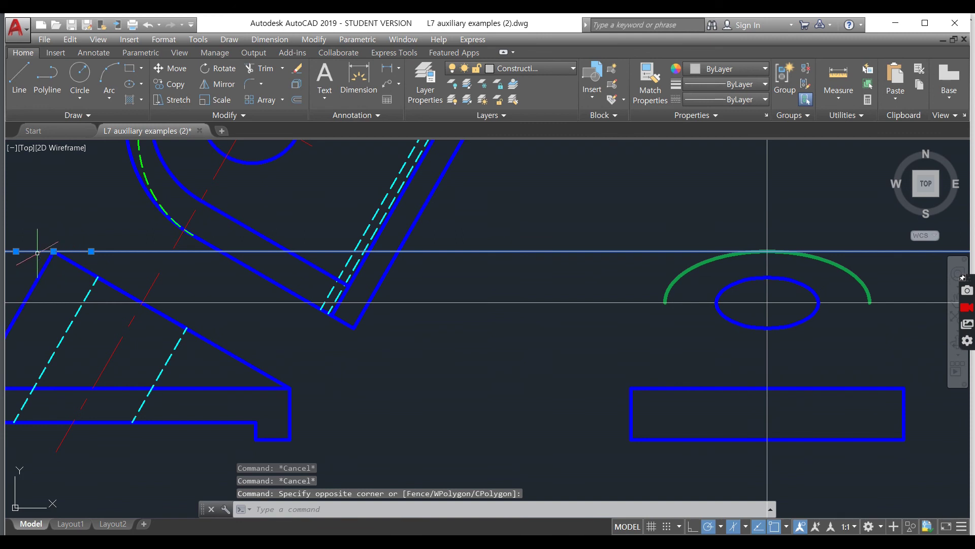
pyautogui.press('Escape')
pyautogui.press('Escape')
pyautogui.click(618, 191)
pyautogui.click(563, 176)
pyautogui.press('Escape')
pyautogui.write('l')
pyautogui.press('Return')
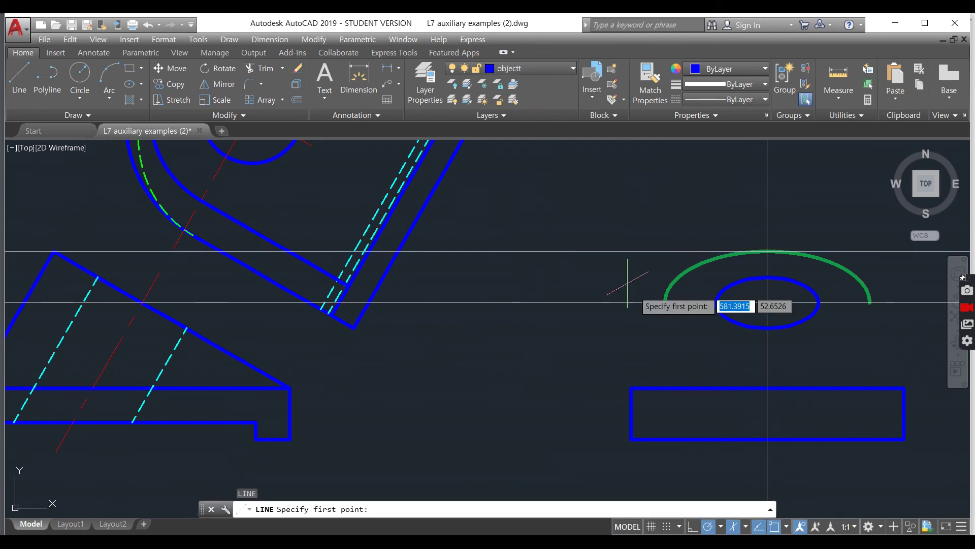
# Step: Draw vertical lines from the green arc's left and right ends down to the base rectangle's top edge
pyautogui.click(665, 302)
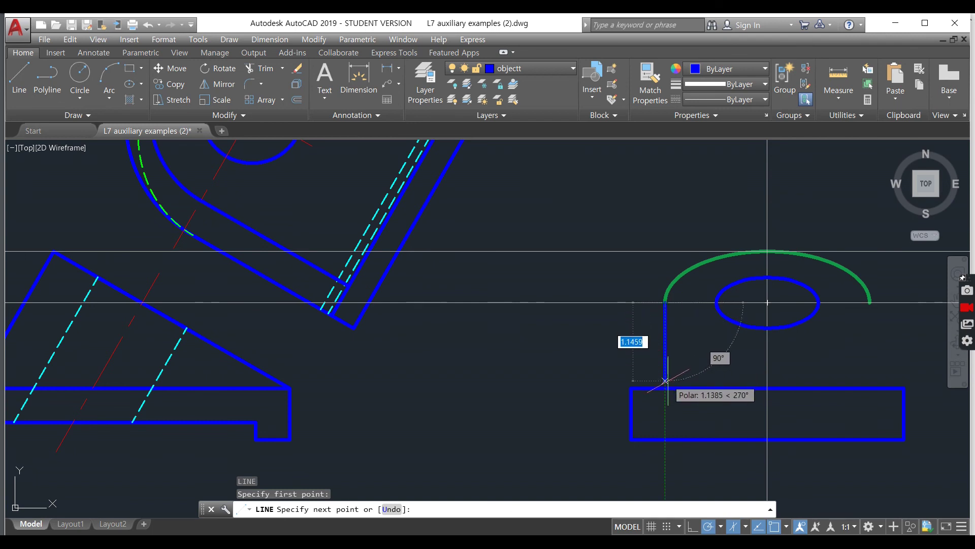
pyautogui.click(666, 388)
pyautogui.press('Escape')
pyautogui.press('Return')
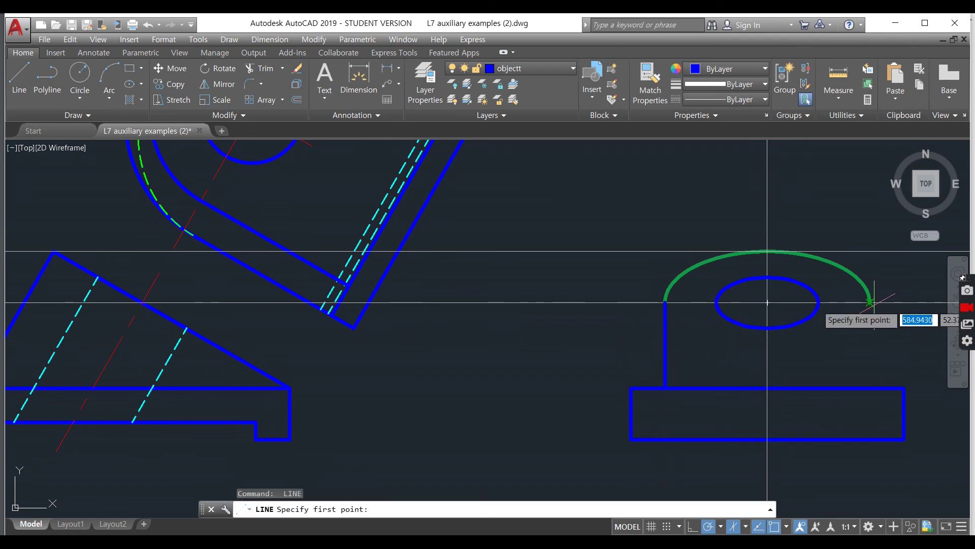
pyautogui.click(870, 302)
pyautogui.click(871, 389)
pyautogui.press('Escape')
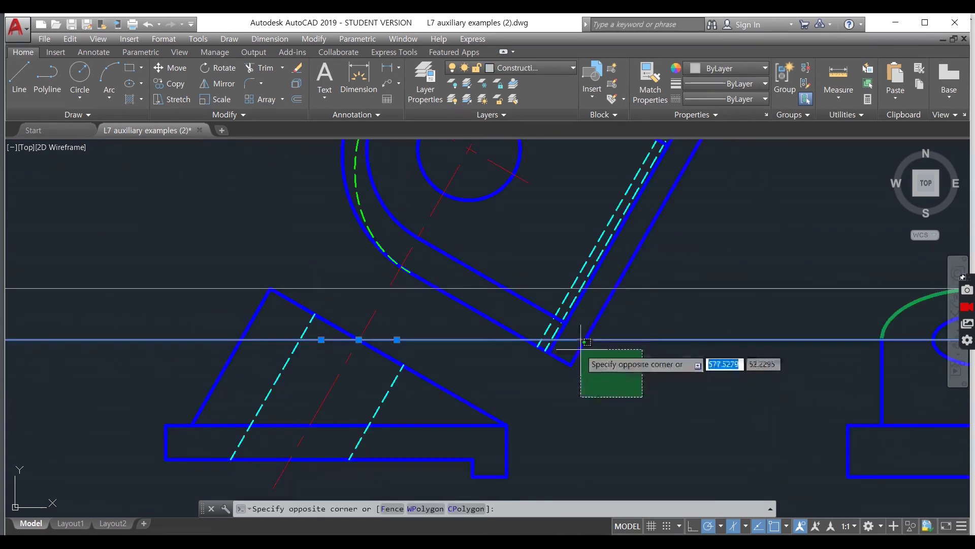
pyautogui.press('Escape')
pyautogui.press('Escape')
pyautogui.press('Escape')
# Step: Erase the two old horizontal construction lines and make Construction the current layer
pyautogui.click(748, 369)
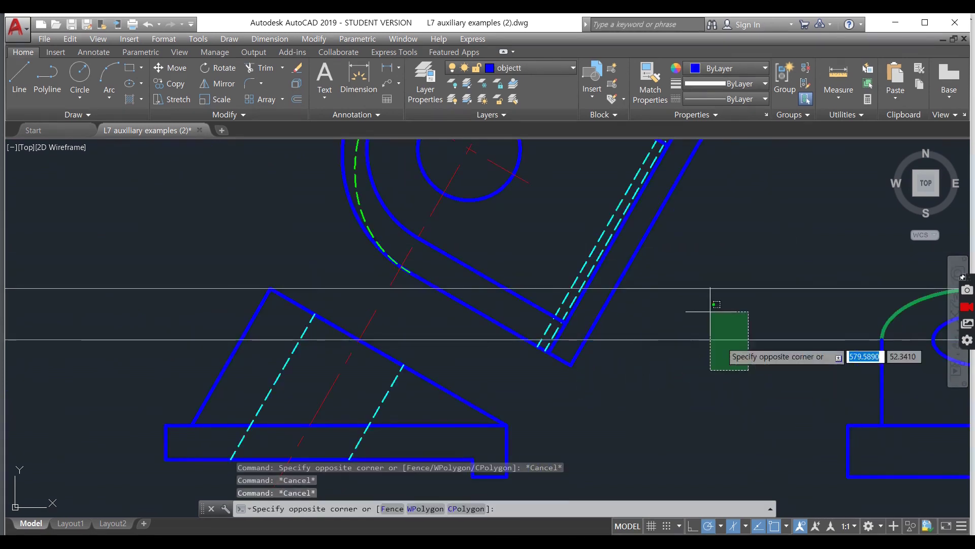
pyautogui.click(689, 241)
pyautogui.press('Delete')
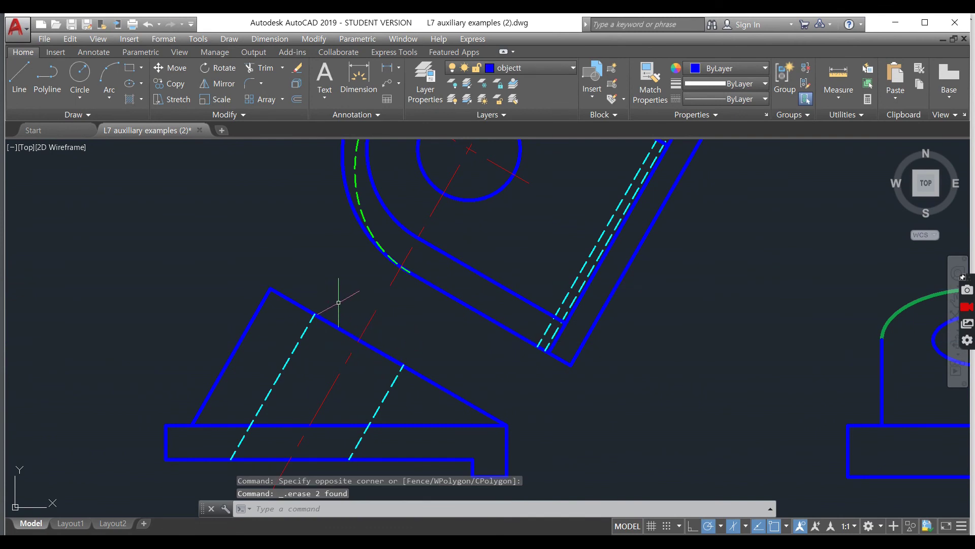
pyautogui.click(513, 68)
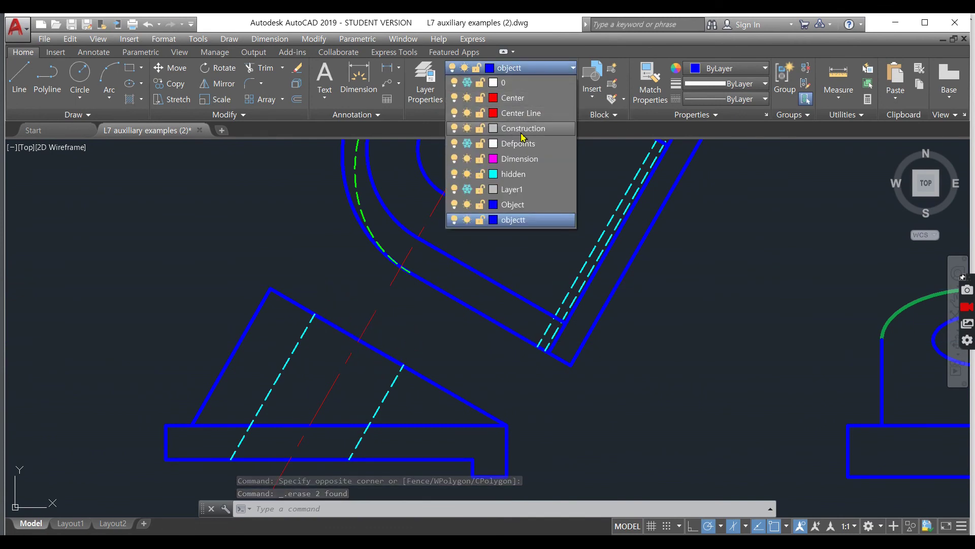
pyautogui.click(521, 129)
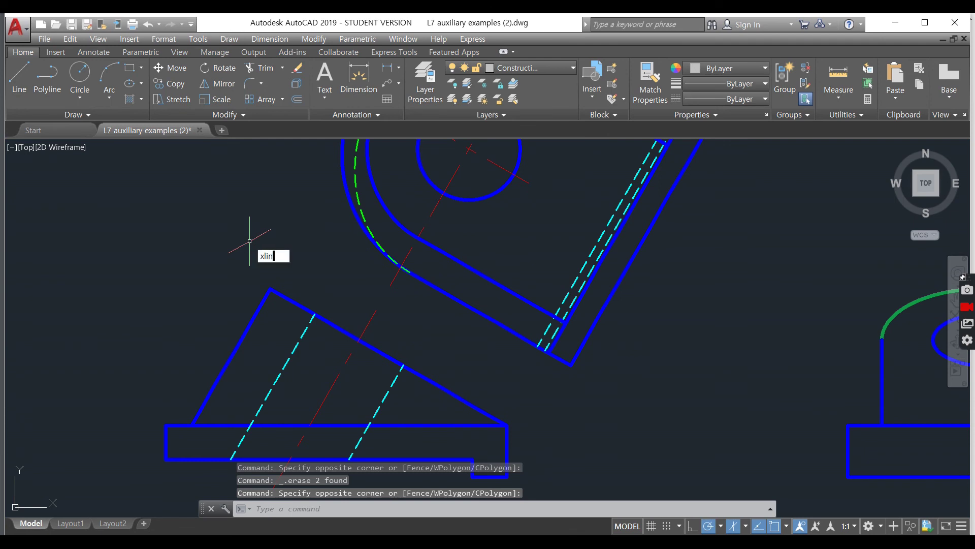
# Step: Draw three vertical XLINEs from the front view's hidden-line intersections and slanted edge
pyautogui.write('xlin')
pyautogui.press('Return')
pyautogui.click(312, 314)
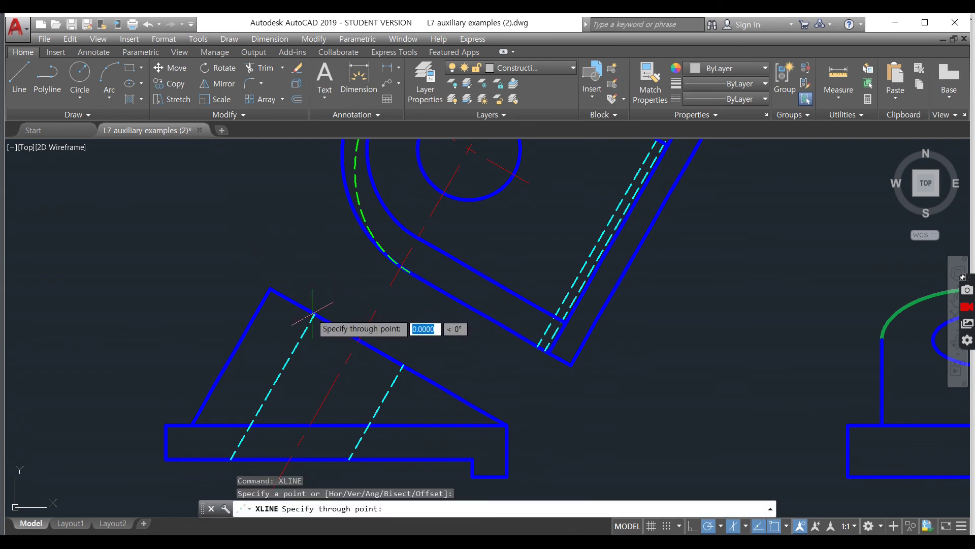
pyautogui.click(315, 274)
pyautogui.press('Escape')
pyautogui.press('Return')
pyautogui.click(358, 339)
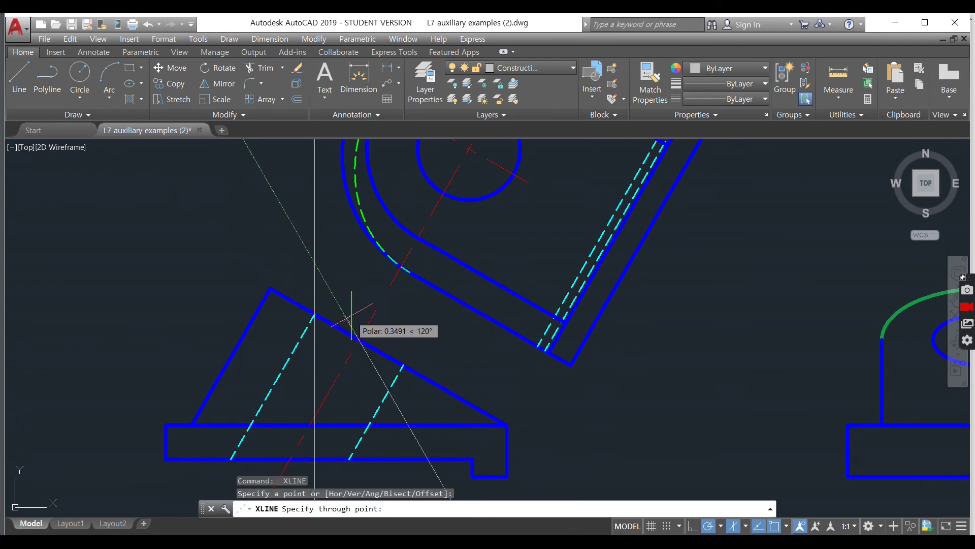
pyautogui.click(358, 310)
pyautogui.press('Escape')
pyautogui.press('Return')
pyautogui.click(403, 363)
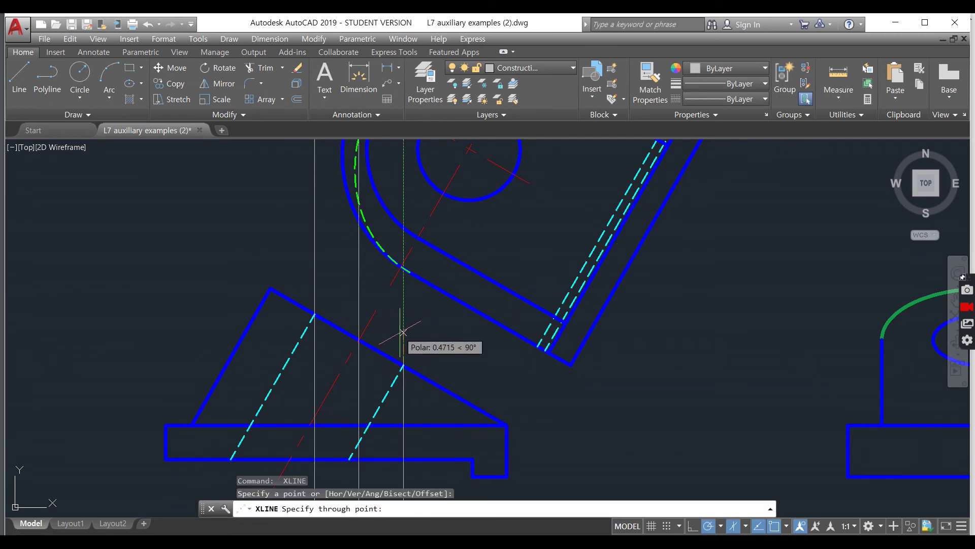
pyautogui.click(400, 334)
pyautogui.press('Escape')
# Step: Pan down so the vertical construction lines reach into the top view
pyautogui.click(428, 311)
pyautogui.click(387, 308)
pyautogui.click(368, 288)
pyautogui.click(314, 273)
pyautogui.moveTo(349, 229); pyautogui.dragTo(326, 398, button='middle')
pyautogui.moveTo(306, 237); pyautogui.dragTo(321, 392, button='middle')
pyautogui.moveTo(341, 249); pyautogui.dragTo(369, 415, button='middle')
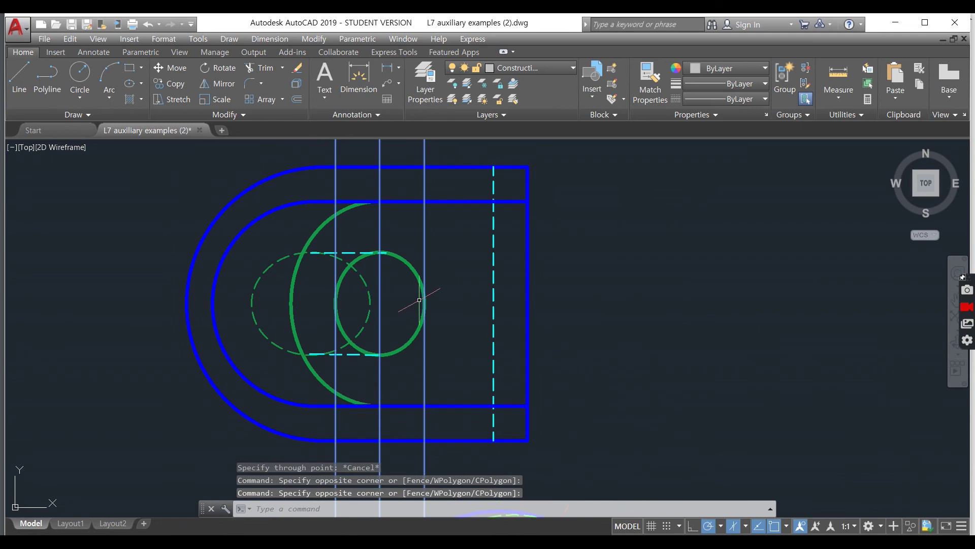
pyautogui.press('Escape')
# Step: Add a horizontal construction line through the top view's edge midpoint, then return to the slide
pyautogui.write('xline')
pyautogui.press('Return')
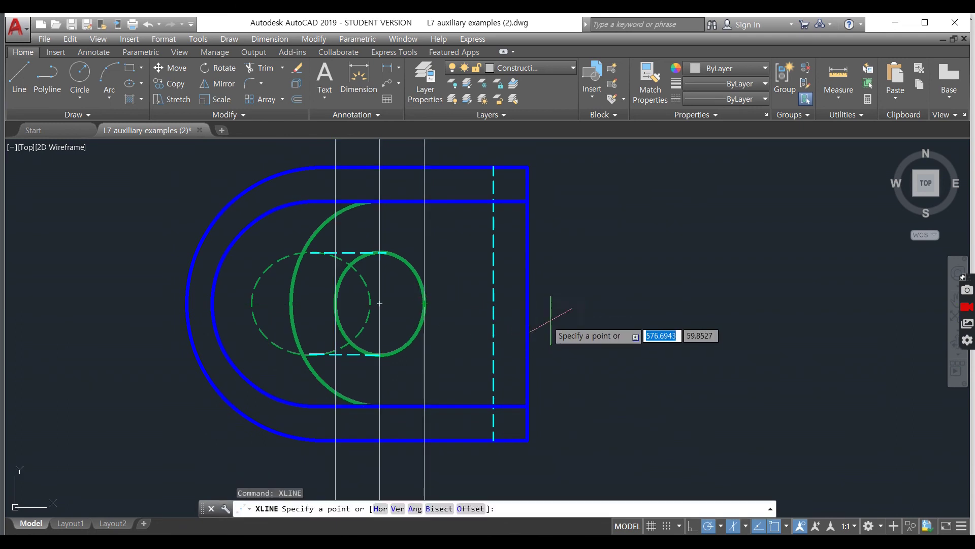
pyautogui.click(529, 305)
pyautogui.click(556, 304)
pyautogui.press('Escape')
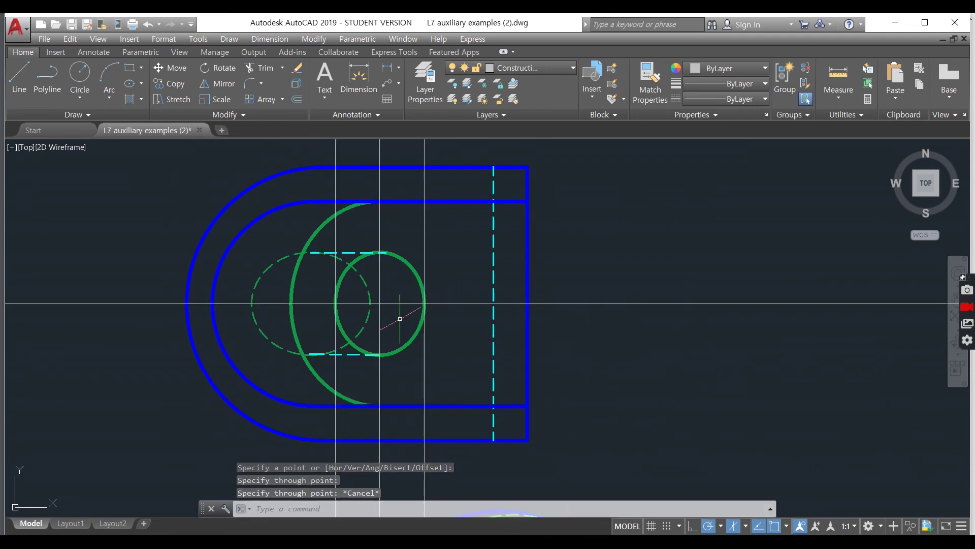
pyautogui.click(413, 357)
pyautogui.click(400, 331)
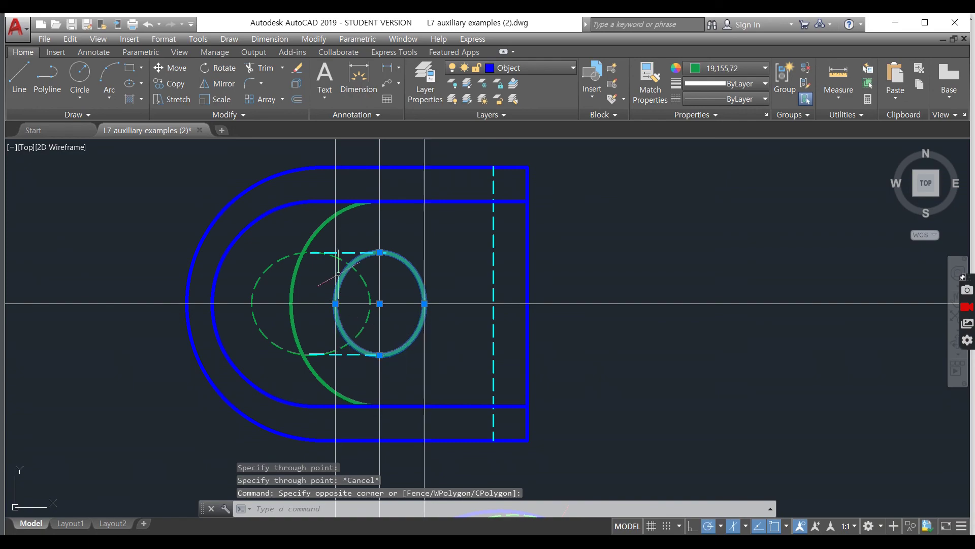
pyautogui.hotkey('alt', 'Tab')
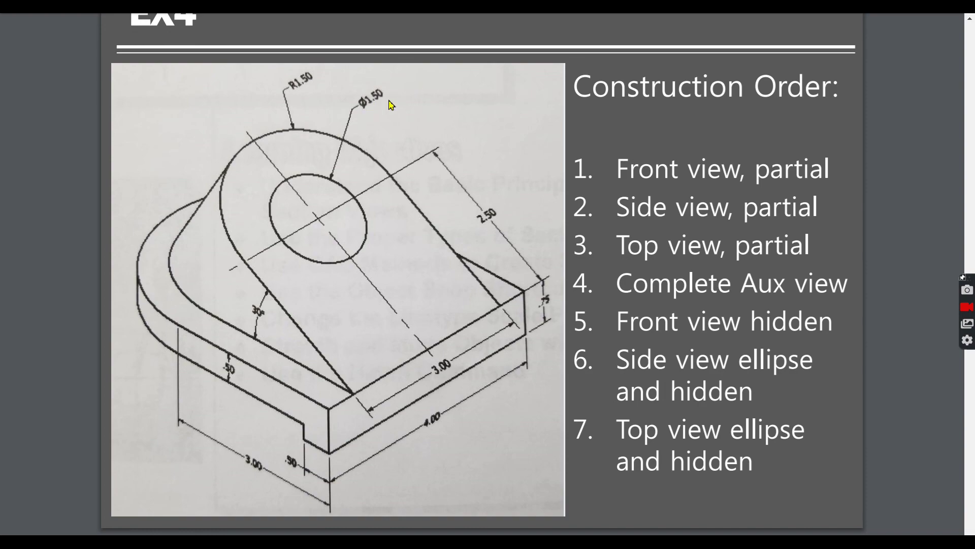
# Step: Delete the top view's old hole circle, dashed circle and upper and lower dashed hidden lines
pyautogui.hotkey('alt', 'Tab')
pyautogui.press('Escape')
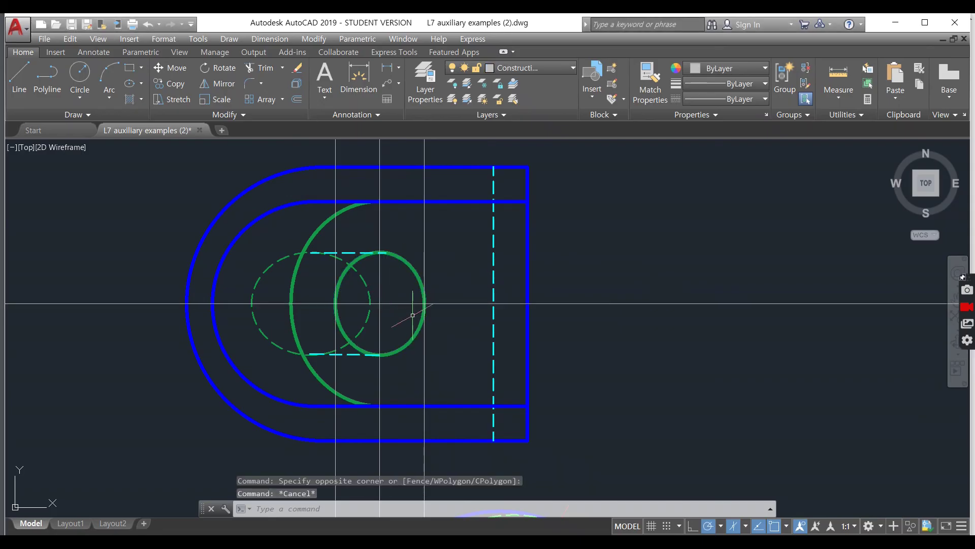
pyautogui.click(413, 276)
pyautogui.press('Delete')
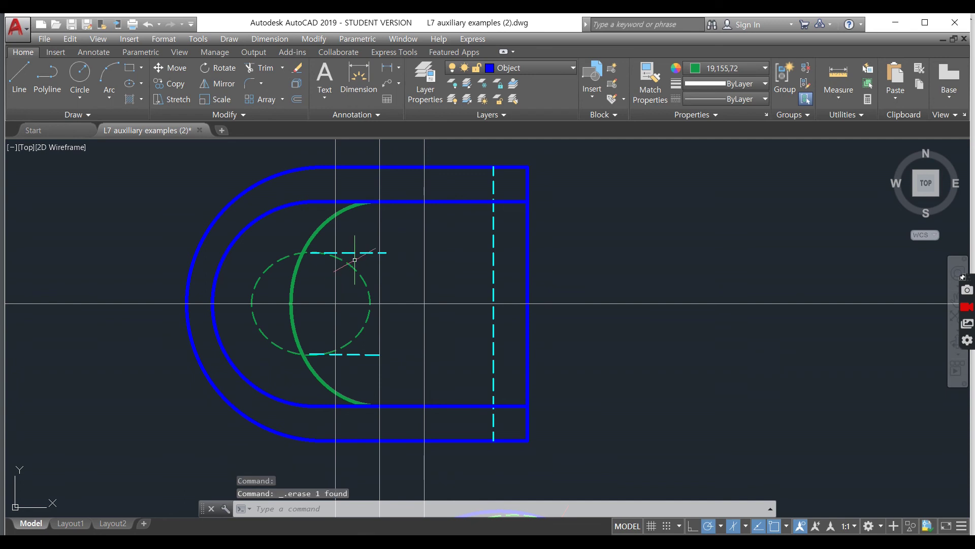
pyautogui.click(355, 262)
pyautogui.click(349, 273)
pyautogui.press('Delete')
pyautogui.click(367, 260)
pyautogui.click(361, 238)
pyautogui.press('Delete')
pyautogui.click(367, 373)
pyautogui.click(352, 334)
pyautogui.press('Delete')
# Step: Make Object the current layer and start an ellipse placed by its Center
pyautogui.click(534, 70)
pyautogui.click(527, 223)
pyautogui.click(653, 203)
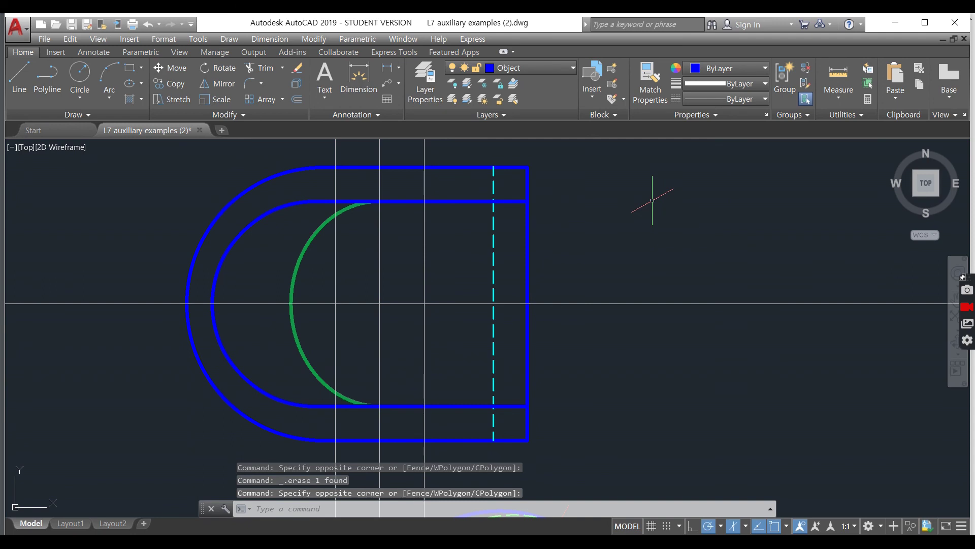
pyautogui.write('el')
pyautogui.press('Return')
pyautogui.write('c')
pyautogui.press('Return')
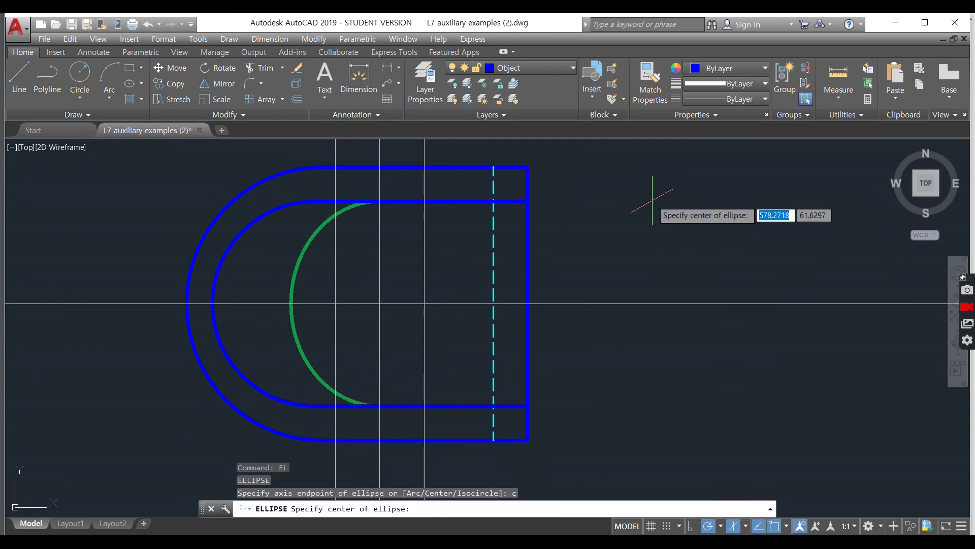
# Step: Draw the top-view hole ellipse at the hole centre, axis end on the left construction line, other axis 0.75
pyautogui.scroll(-4, 383, 306)
pyautogui.moveTo(382, 343); pyautogui.dragTo(398, 205, button='middle')
pyautogui.scroll(4, 405, 373)
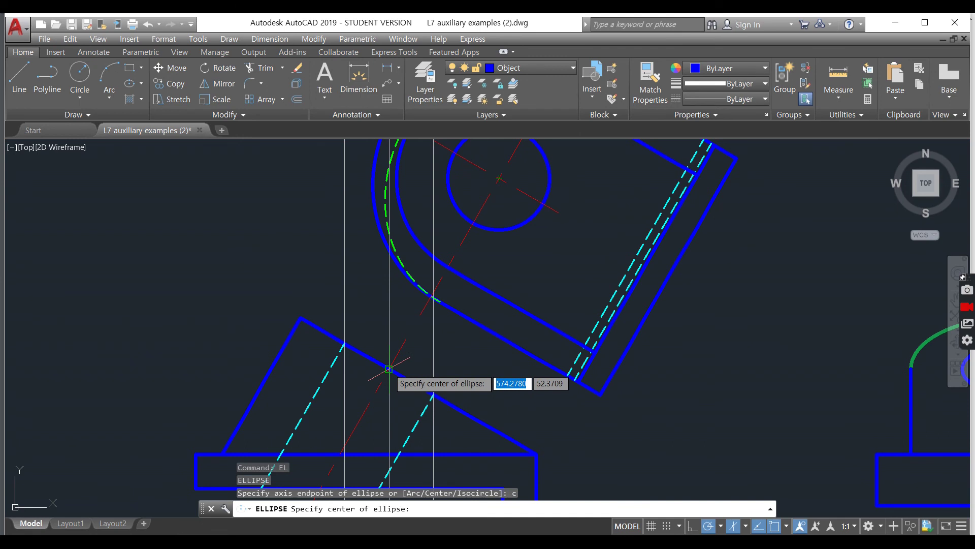
pyautogui.moveTo(382, 206)
pyautogui.mouseDown(button='middle')
pyautogui.moveTo(404, 271)
pyautogui.moveTo(407, 401)
pyautogui.mouseUp(button='middle')
pyautogui.moveTo(382, 235); pyautogui.dragTo(381, 263, button='middle')
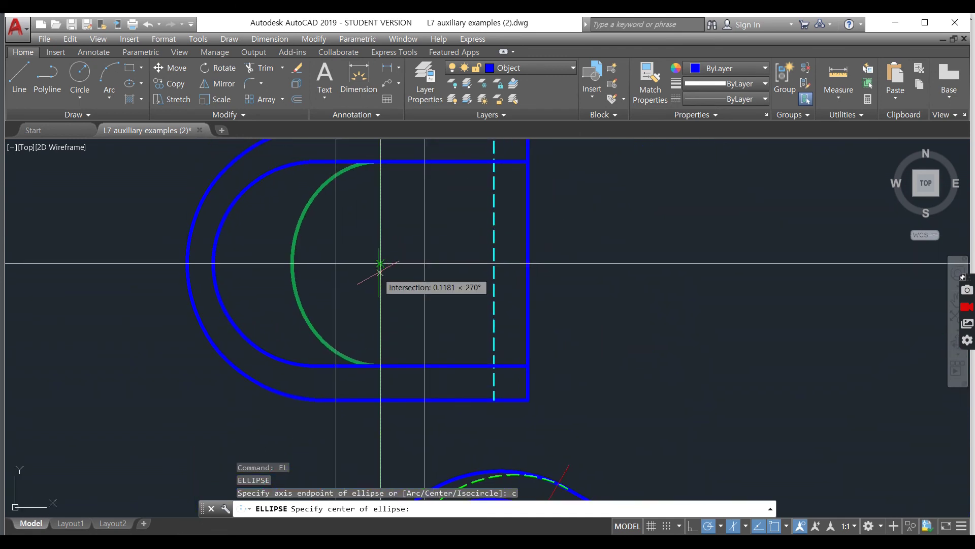
pyautogui.click(380, 263)
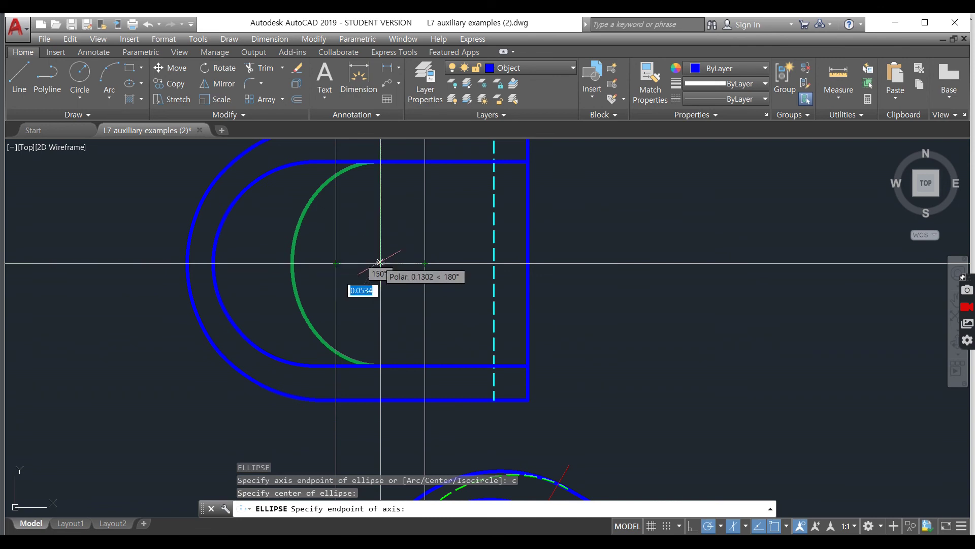
pyautogui.click(425, 263)
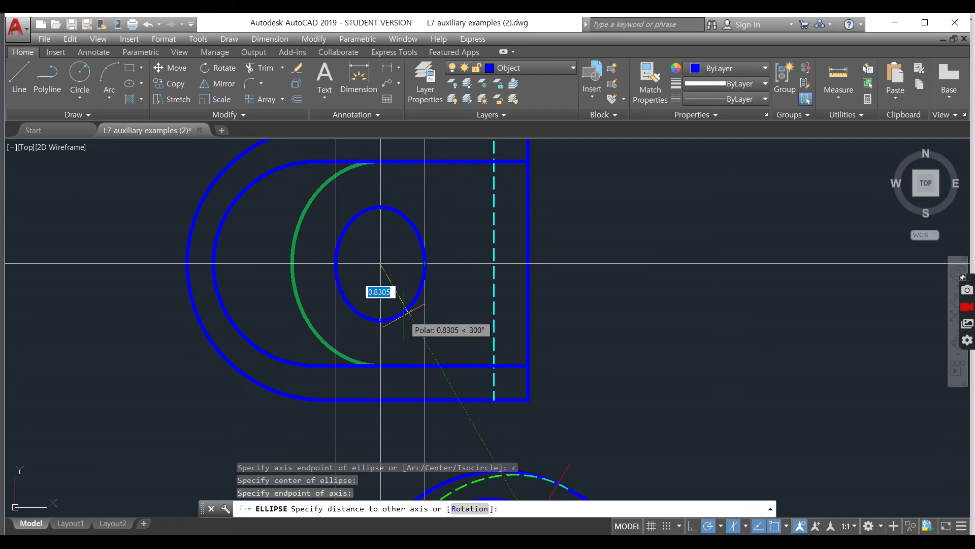
pyautogui.write('0.')
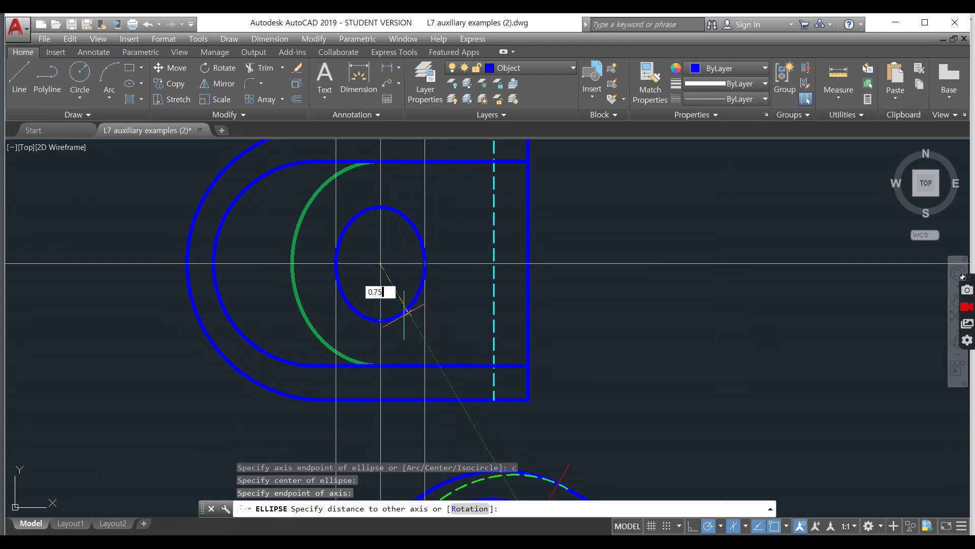
pyautogui.press('Return')
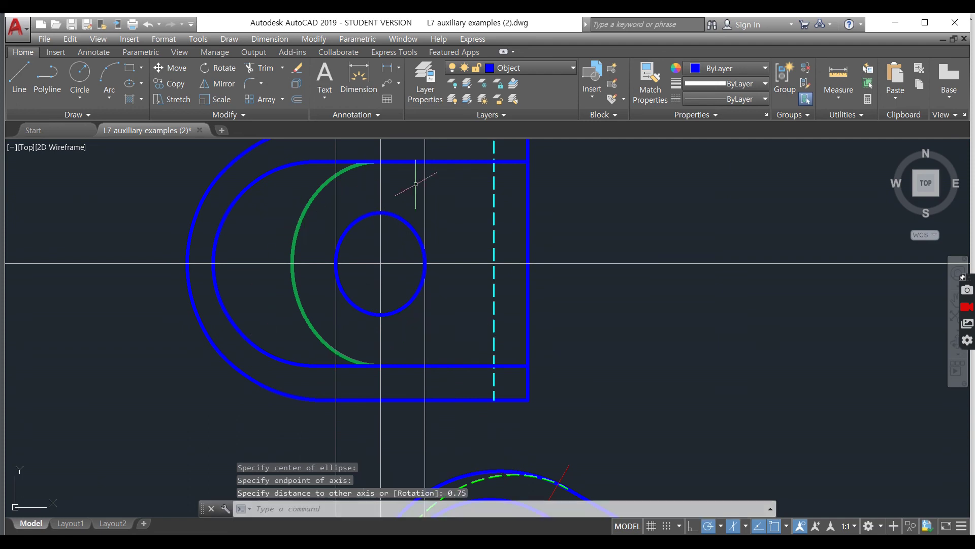
pyautogui.hotkey('alt', 'Tab')
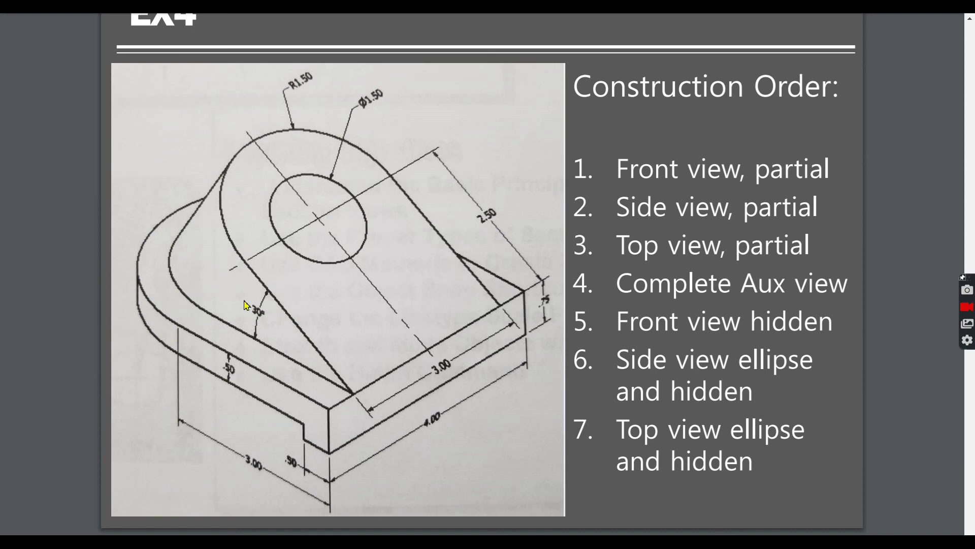
# Step: Crossing-select and delete the three vertical construction lines through the top view's hole
pyautogui.hotkey('alt', 'Tab')
pyautogui.press('Escape')
pyautogui.press('Escape')
pyautogui.click(440, 312)
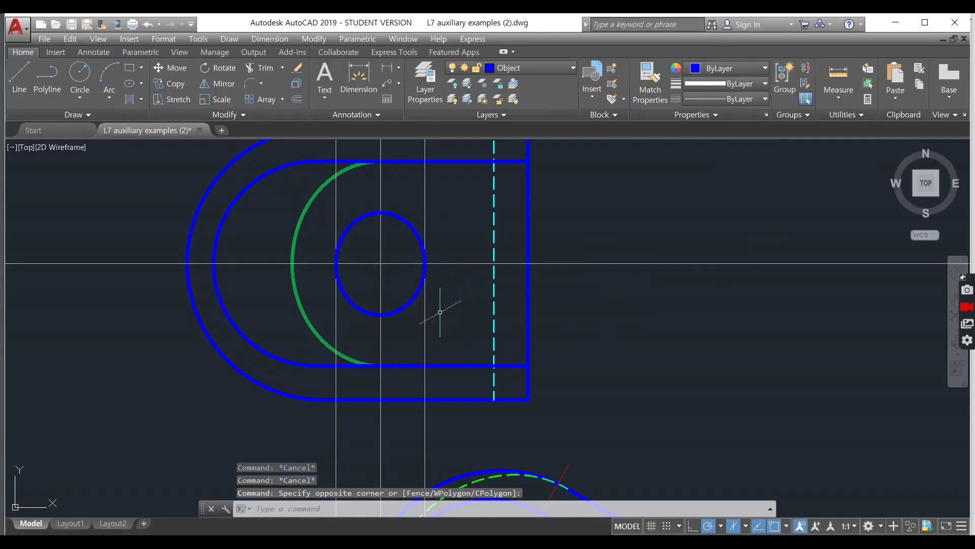
pyautogui.scroll(-2, 462, 426)
pyautogui.moveTo(462, 426); pyautogui.dragTo(476, 291, button='middle')
pyautogui.click(508, 285)
pyautogui.click(312, 311)
pyautogui.press('Delete')
pyautogui.moveTo(473, 426); pyautogui.dragTo(502, 209, button='middle')
pyautogui.scroll(2, 443, 396)
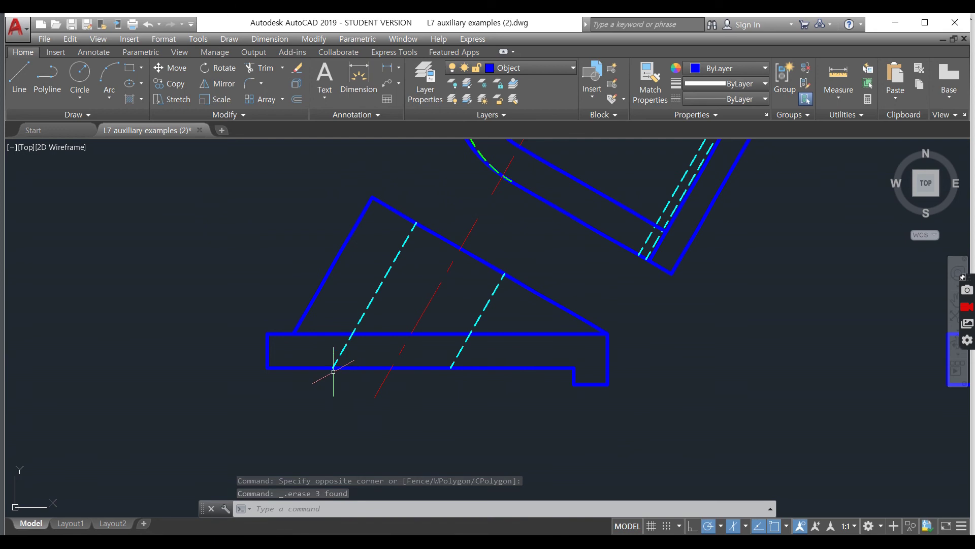
# Step: Clear the bottom-edge selection and make Construction the current layer
pyautogui.click(295, 367)
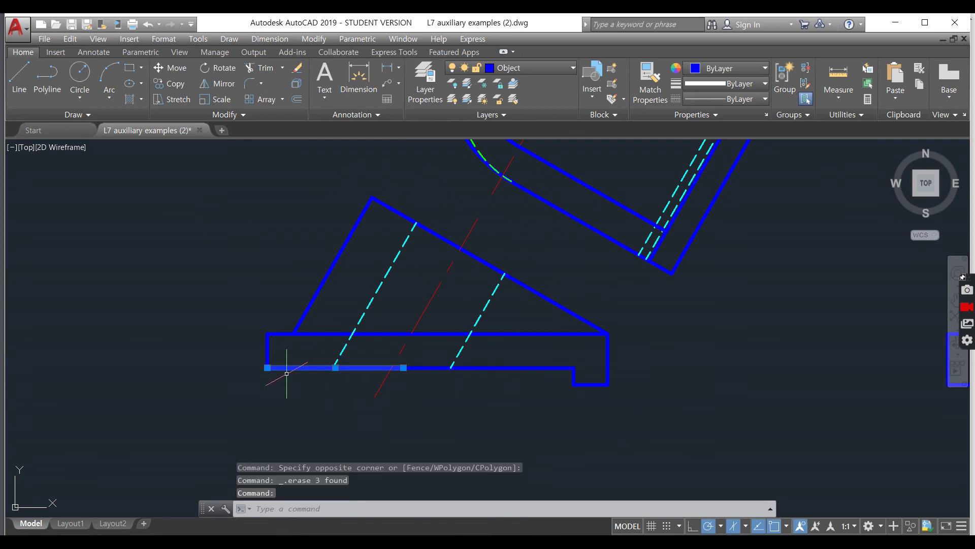
pyautogui.click(503, 368)
pyautogui.press('Escape')
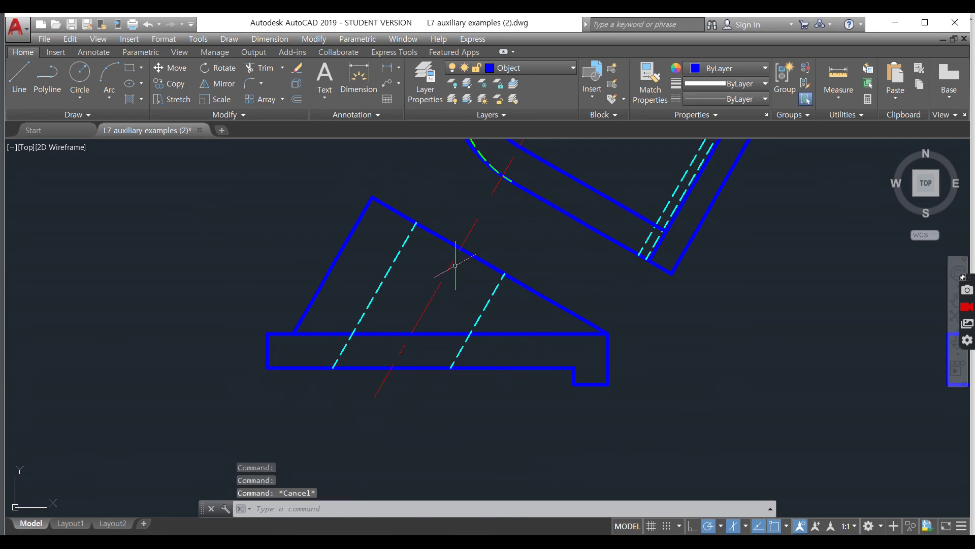
pyautogui.click(528, 68)
pyautogui.click(528, 142)
pyautogui.click(516, 231)
# Step: Place three vertical XLINEs at the front view's hidden-line ends and hole centreline
pyautogui.write('xline')
pyautogui.press('Return')
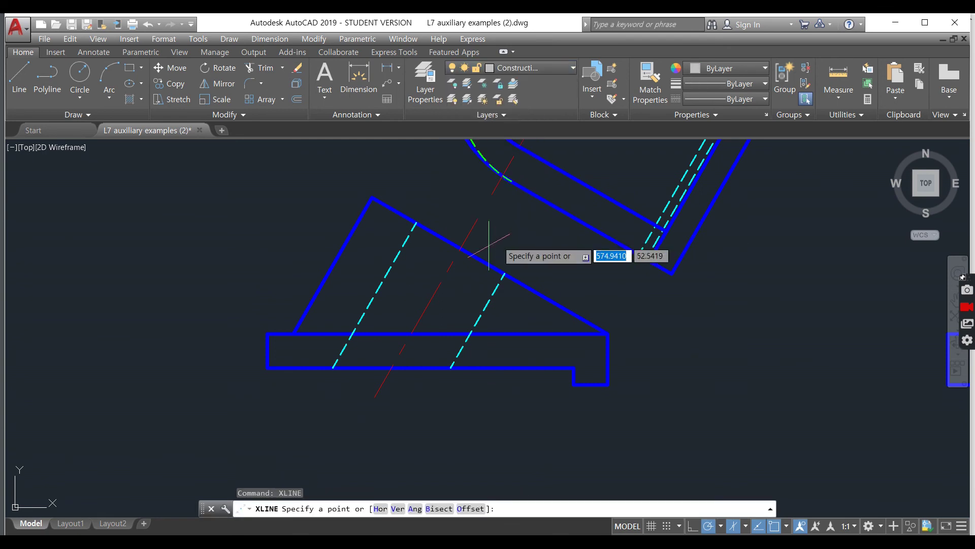
pyautogui.click(333, 367)
pyautogui.click(333, 389)
pyautogui.press('Return')
pyautogui.press('Return')
pyautogui.click(391, 367)
pyautogui.press('Escape')
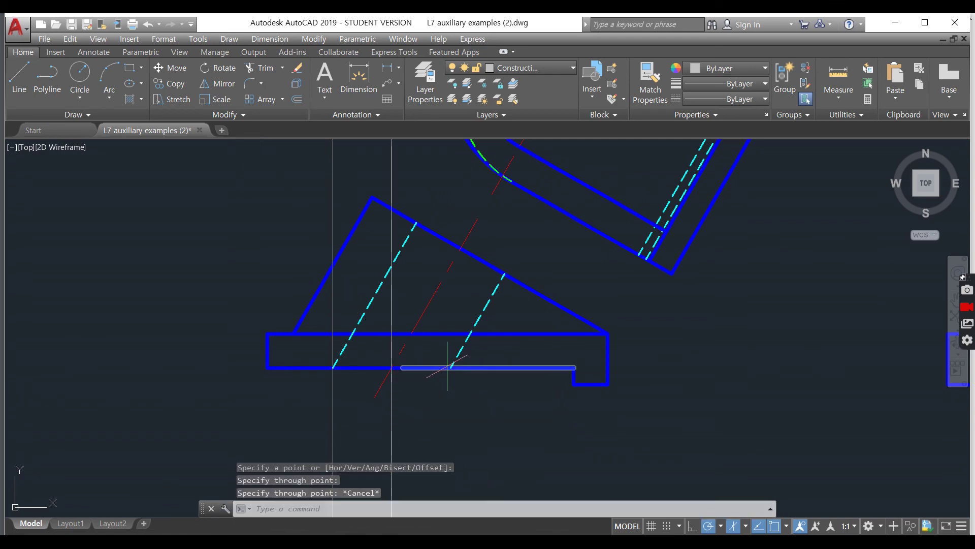
pyautogui.press('Return')
pyautogui.click(451, 367)
# Step: Pan up until the new vertical construction lines show in the top view
pyautogui.click(451, 402)
pyautogui.press('Escape')
pyautogui.click(505, 428)
pyautogui.click(325, 430)
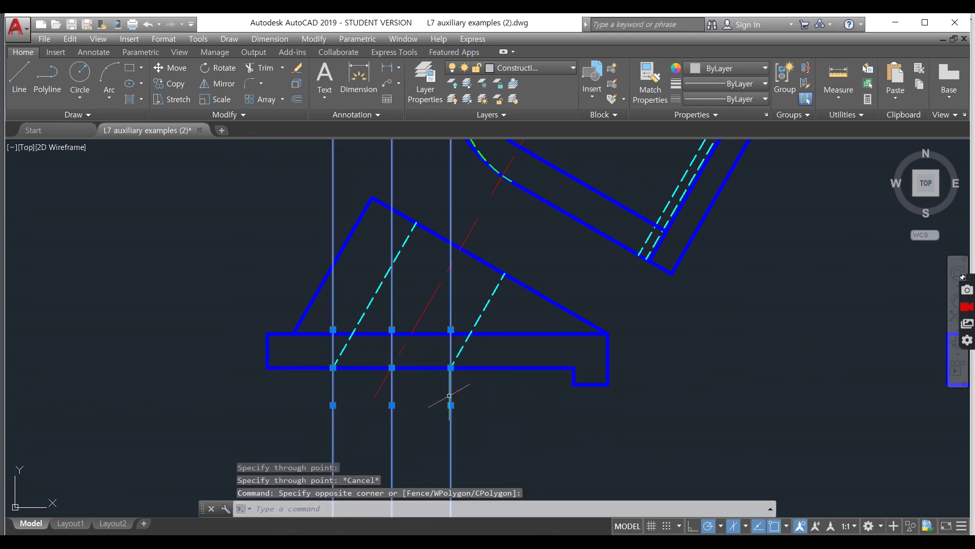
pyautogui.moveTo(339, 225); pyautogui.dragTo(333, 450, button='middle')
pyautogui.moveTo(373, 281); pyautogui.dragTo(366, 406, button='middle')
pyautogui.moveTo(412, 247); pyautogui.dragTo(427, 308, button='middle')
pyautogui.press('Escape')
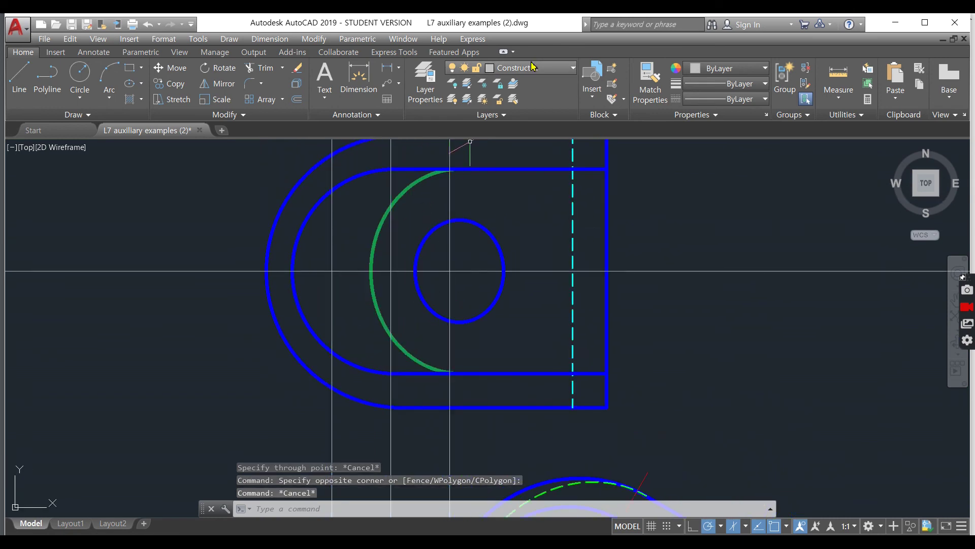
# Step: On the hidden layer, draw a centre-placed ellipse on the middle and right xlines with 0.75 other axis
pyautogui.click(533, 66)
pyautogui.click(501, 174)
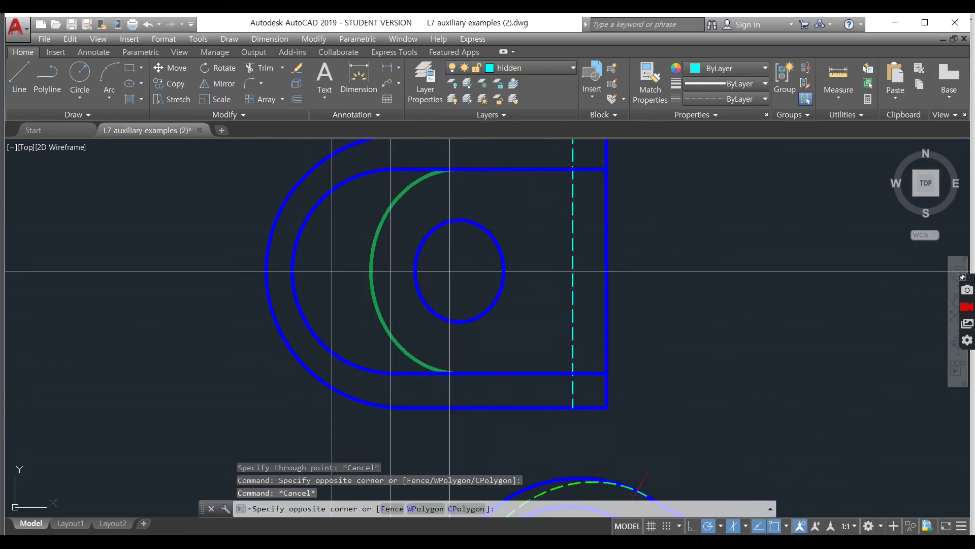
pyautogui.click(518, 192)
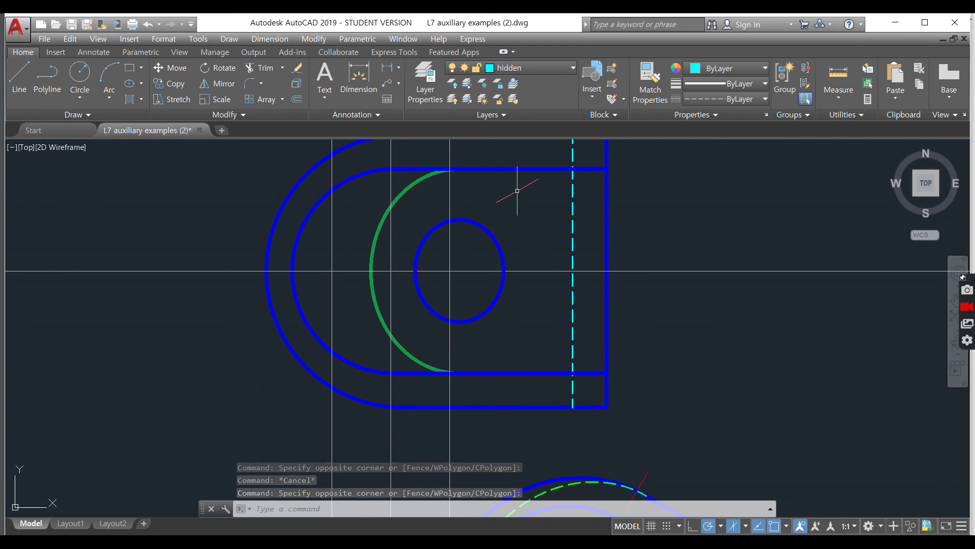
pyautogui.write('el')
pyautogui.press('Return')
pyautogui.write('c')
pyautogui.press('Return')
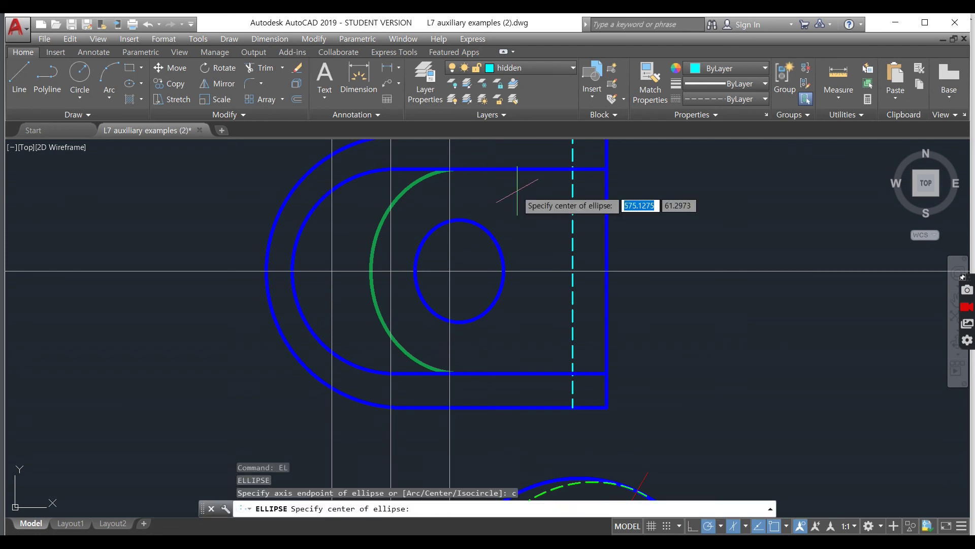
pyautogui.click(391, 270)
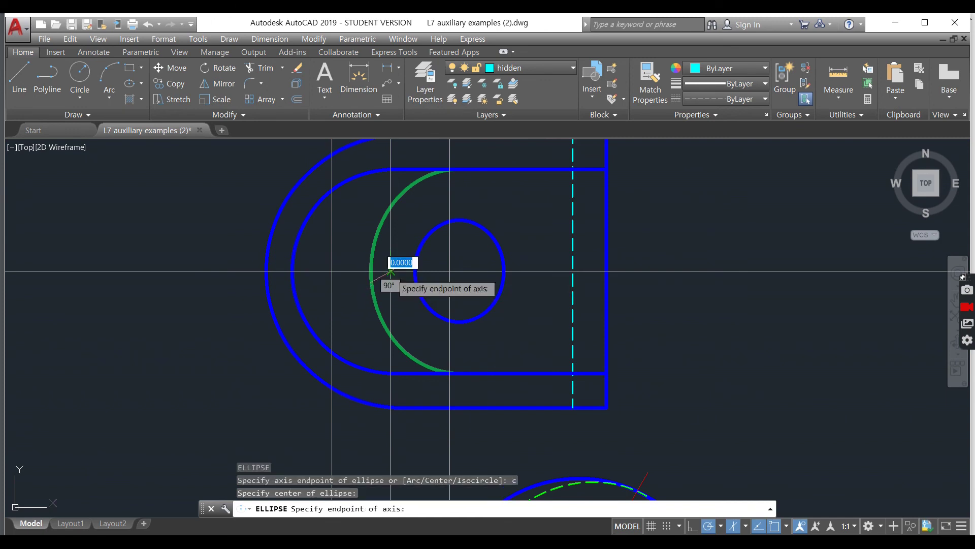
pyautogui.click(450, 271)
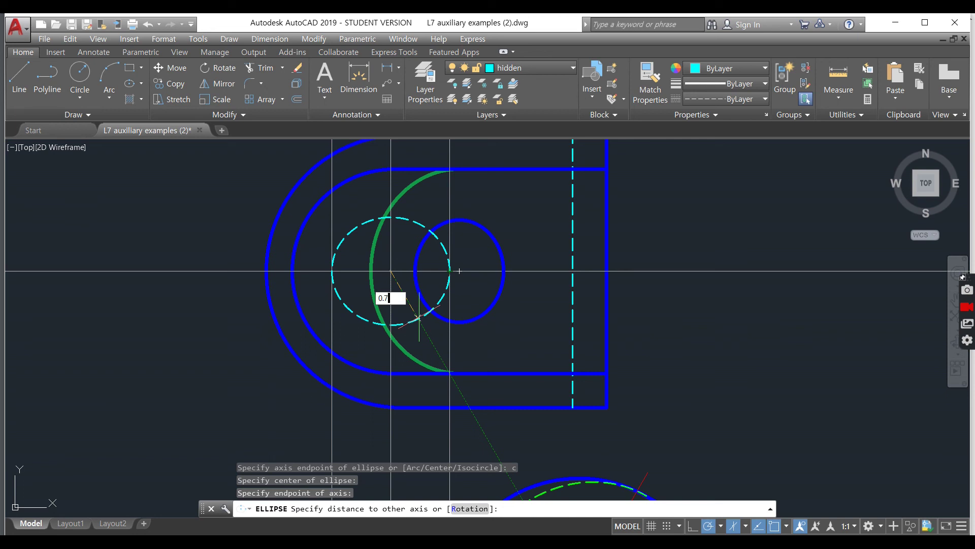
pyautogui.press('Return')
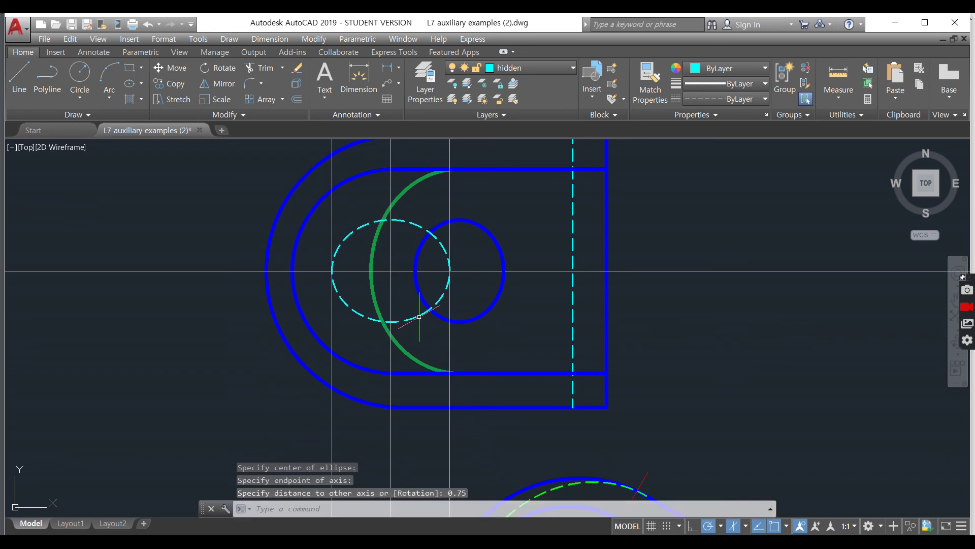
pyautogui.click(447, 327)
pyautogui.press('Escape')
pyautogui.press('Escape')
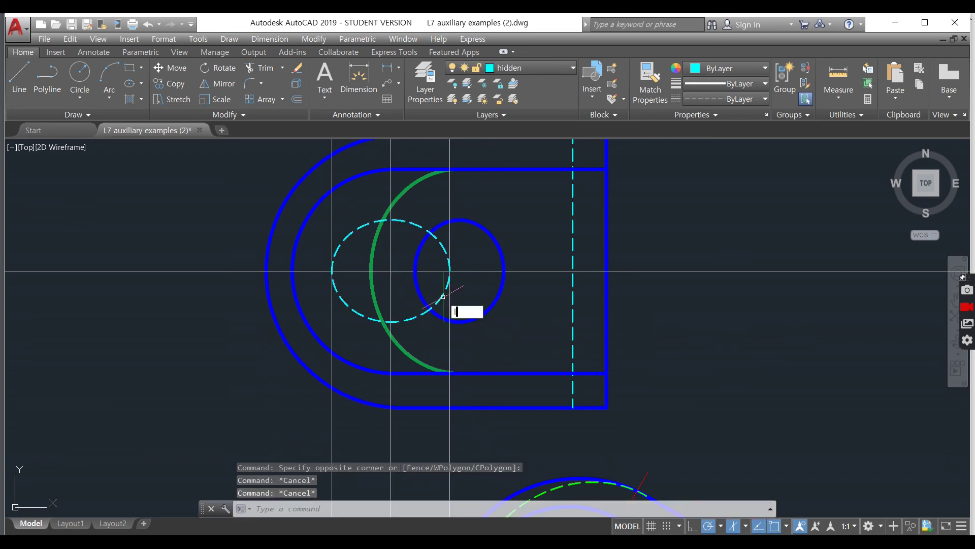
# Step: Draw a hidden line starting at the top of the dashed ellipse
pyautogui.write('l')
pyautogui.press('Return')
pyautogui.click(393, 217)
pyautogui.press('Escape')
pyautogui.press('Return')
pyautogui.click(389, 220)
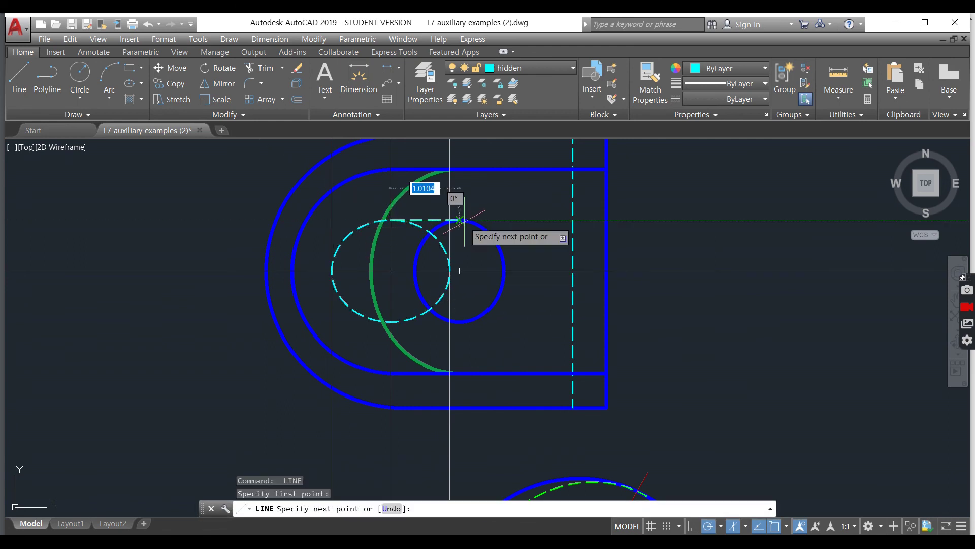
pyautogui.press('Escape')
pyautogui.press('space')
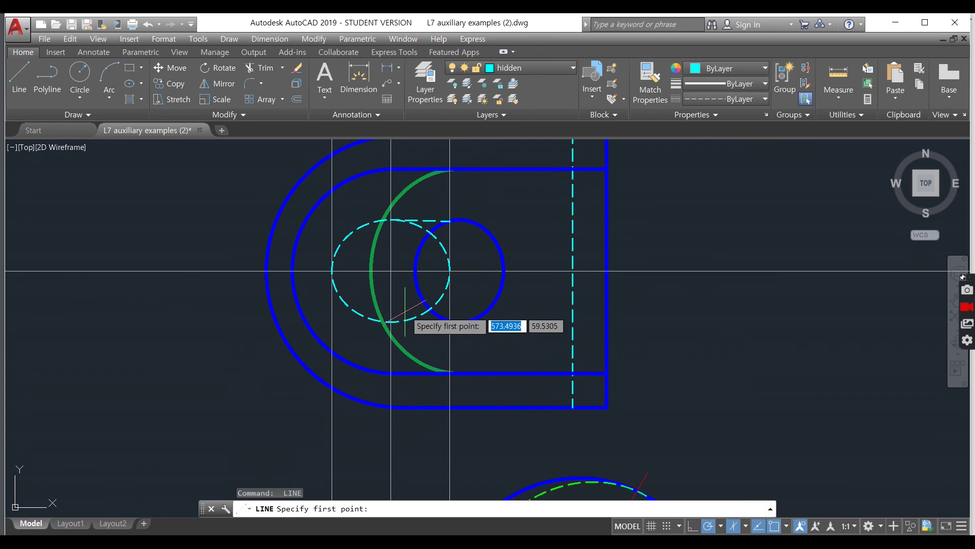
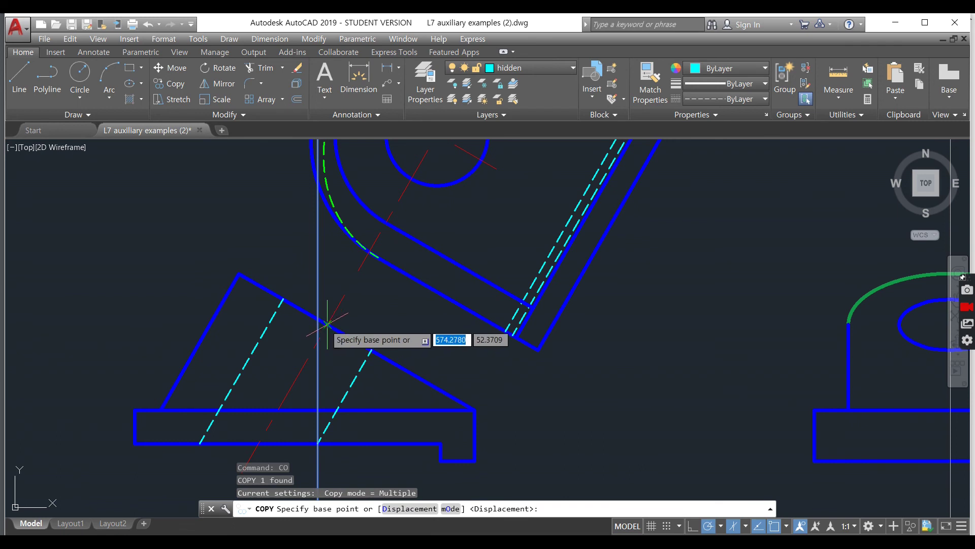
# Step: Copy the vertical construction line so it passes through the rib's apex
pyautogui.click(327, 324)
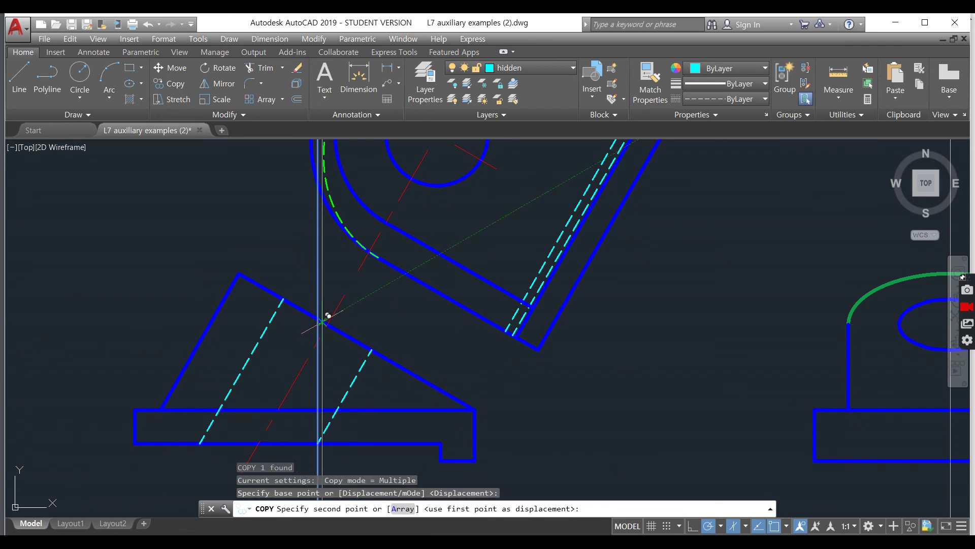
pyautogui.click(239, 275)
pyautogui.press('Escape')
# Step: Delete the old vertical construction line, then check the reference slide
pyautogui.click(324, 286)
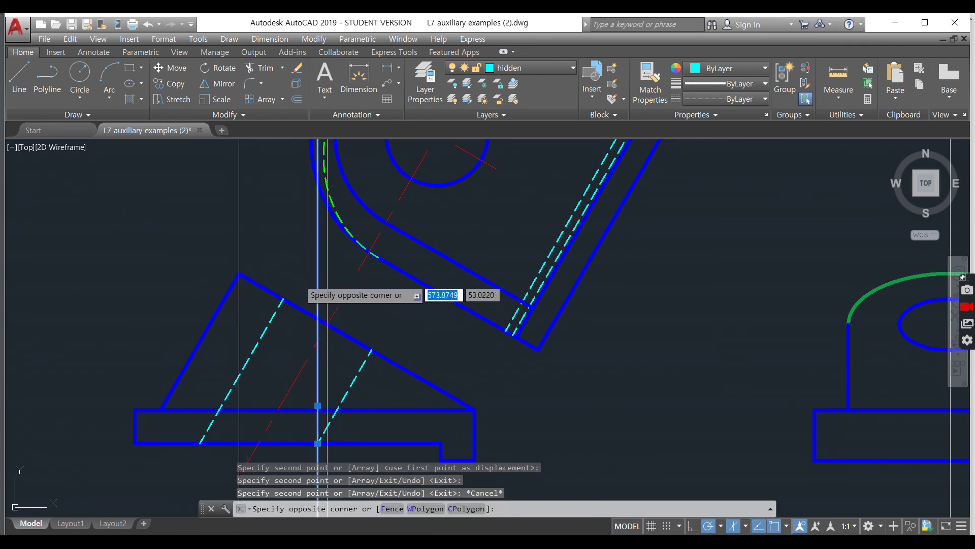
pyautogui.click(311, 279)
pyautogui.press('Delete')
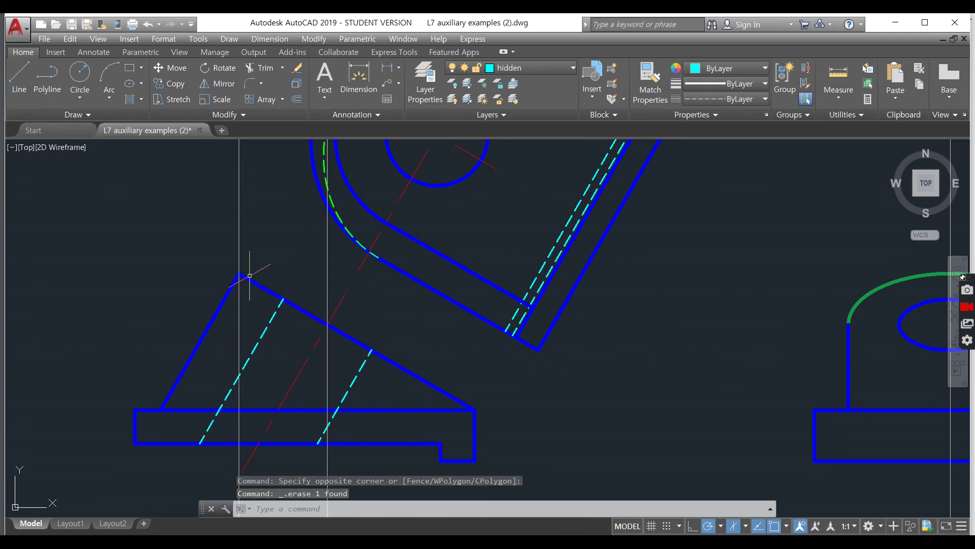
pyautogui.hotkey('alt', 'Tab')
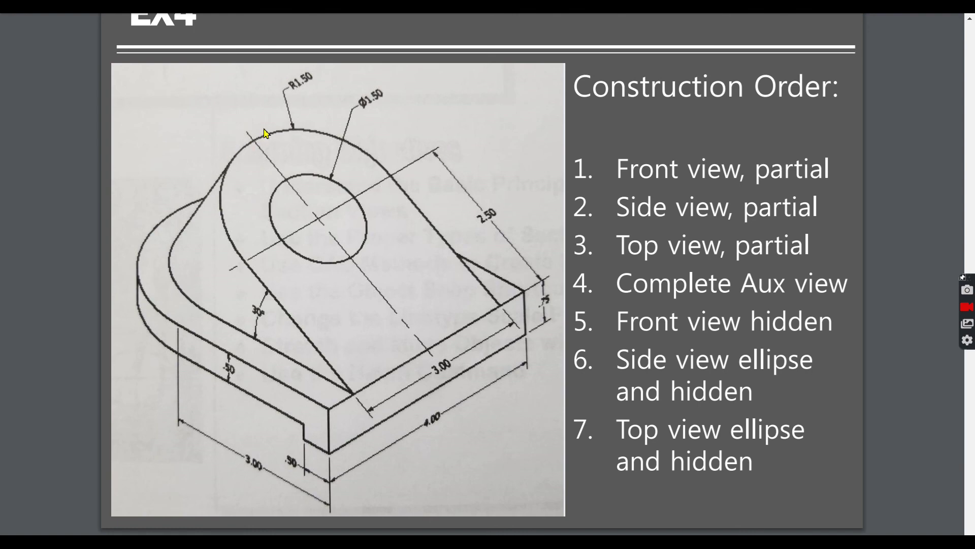
# Step: Back in the drawing, pan to the top view and erase the green hidden-layer arc
pyautogui.hotkey('alt', 'Tab')
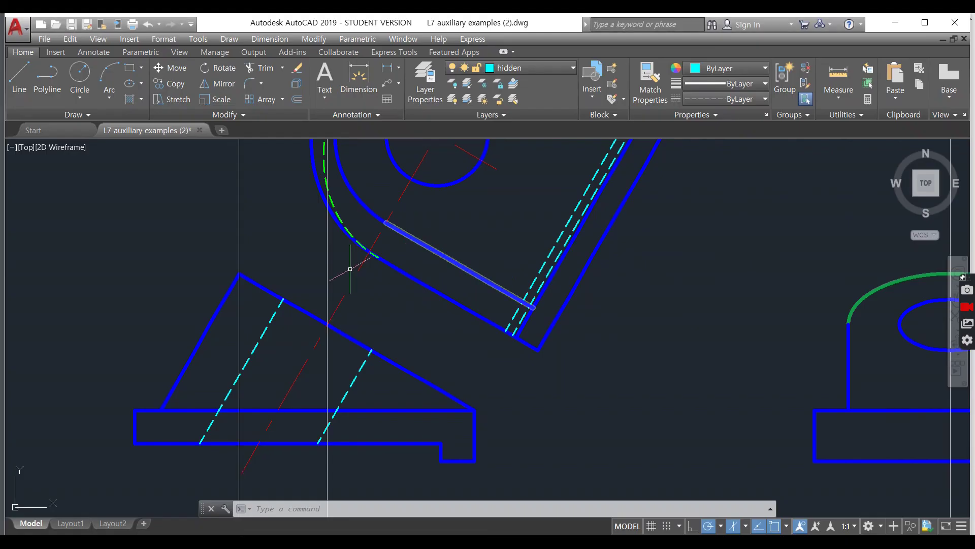
pyautogui.click(336, 252)
pyautogui.click(206, 238)
pyautogui.moveTo(361, 228); pyautogui.dragTo(347, 499, button='middle')
pyautogui.moveTo(298, 222); pyautogui.dragTo(359, 332, button='middle')
pyautogui.press('Escape')
pyautogui.press('Escape')
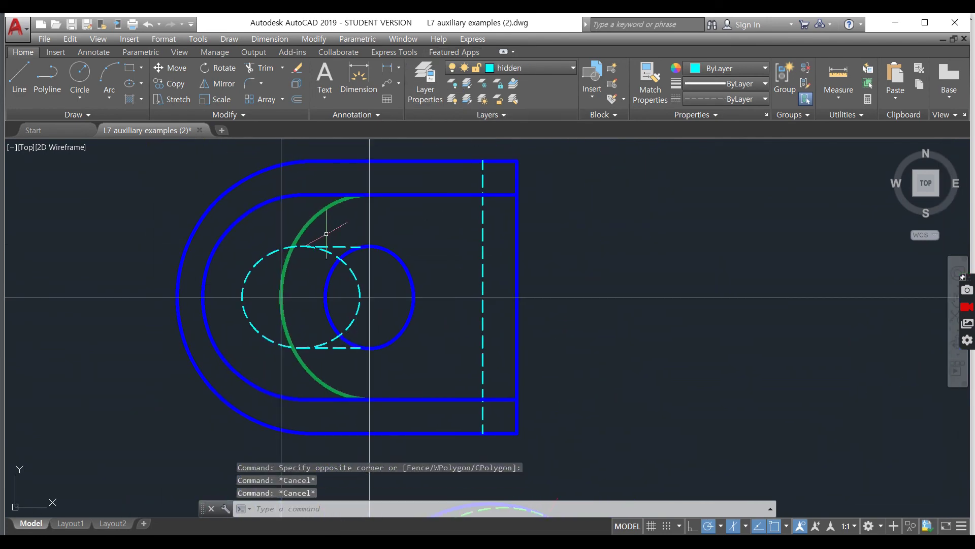
pyautogui.click(306, 219)
pyautogui.press('Delete')
# Step: Make Object the current layer
pyautogui.click(523, 68)
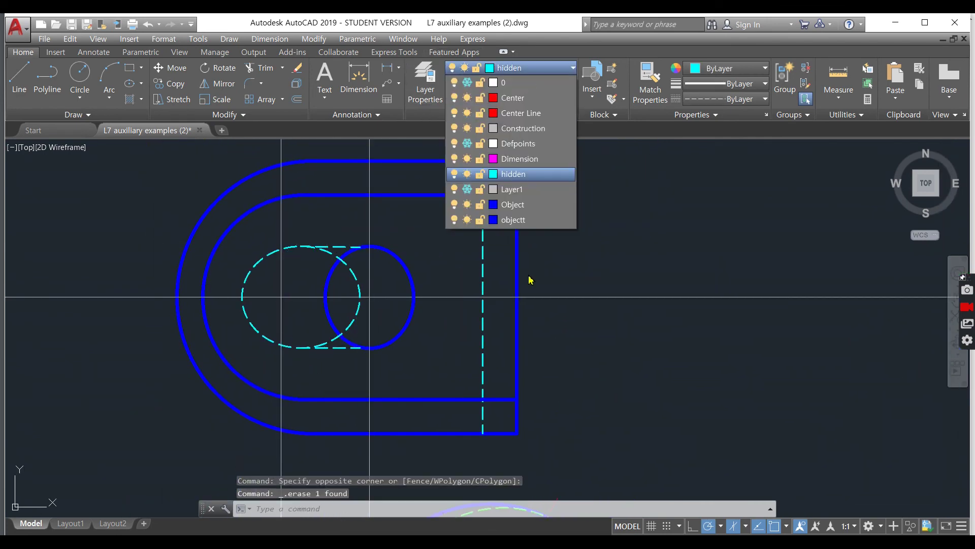
pyautogui.click(523, 213)
pyautogui.click(601, 227)
# Step: Draw a centre-placed ellipse on the hole's centre to the left intersection, other axis 1.5
pyautogui.write('el')
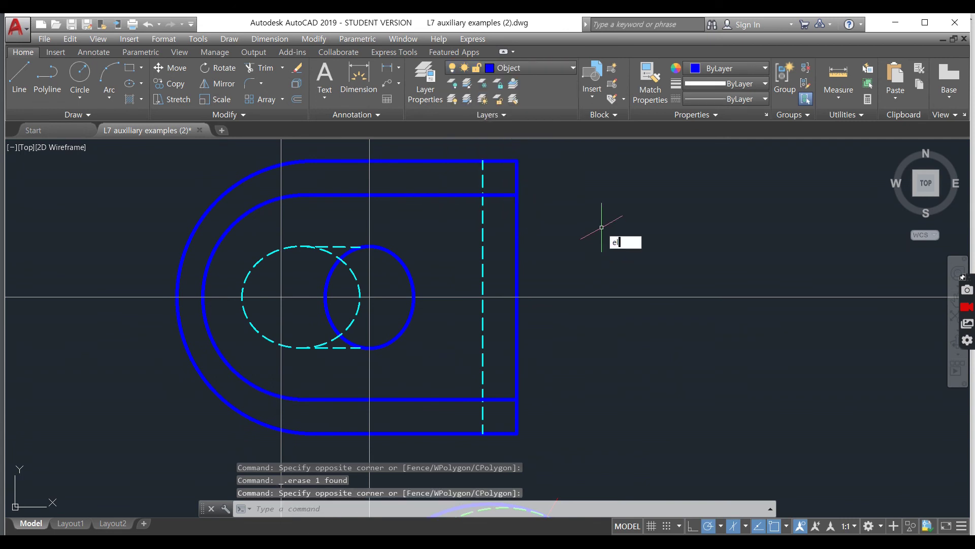
pyautogui.press('Return')
pyautogui.write('c')
pyautogui.press('Return')
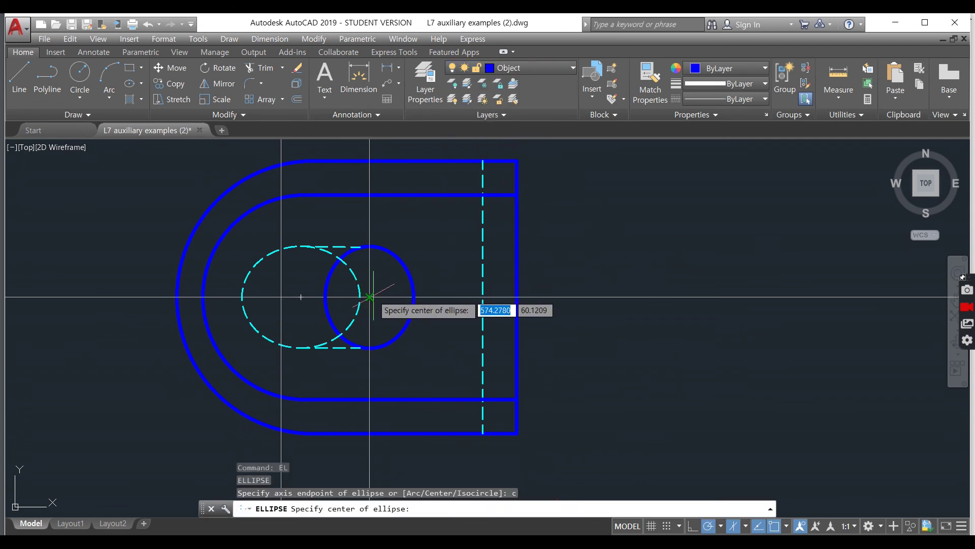
pyautogui.click(369, 297)
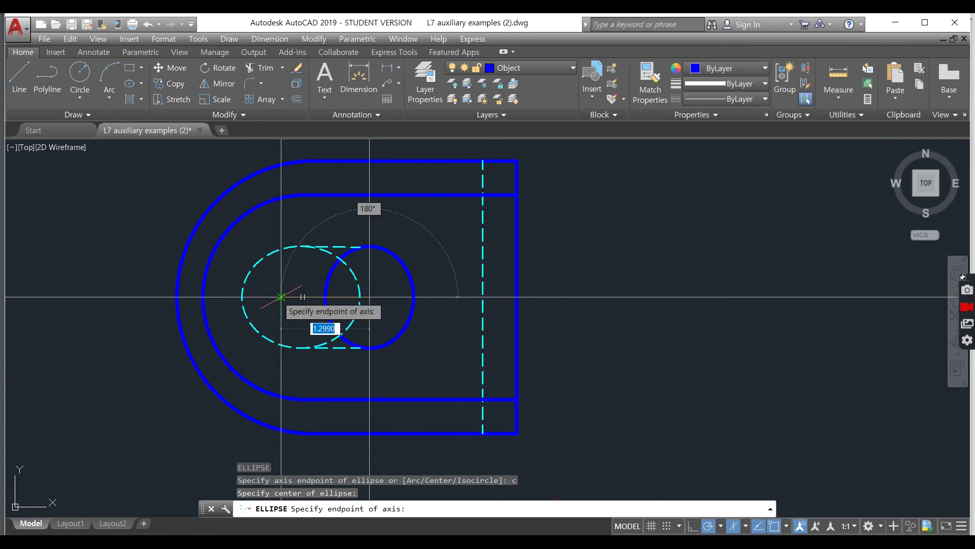
pyautogui.click(281, 296)
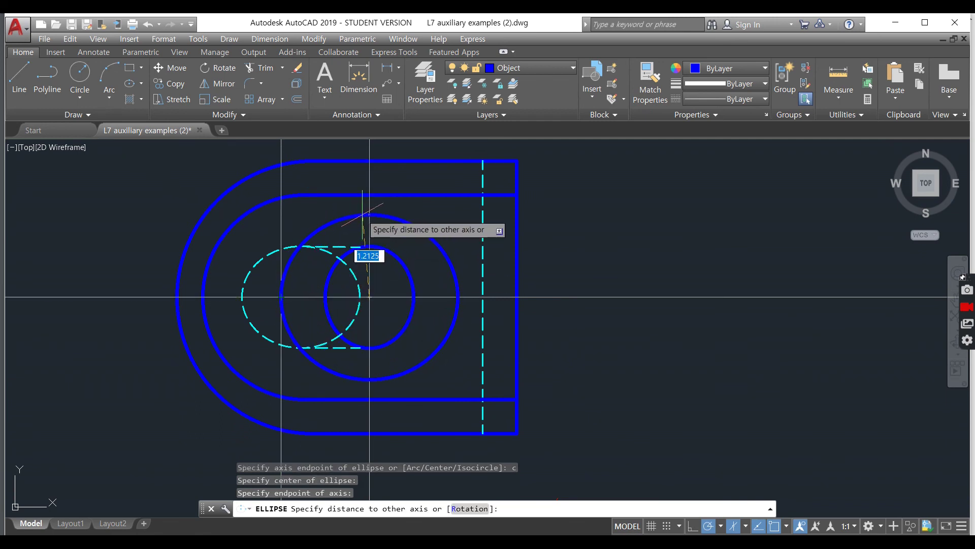
pyautogui.hotkey('alt', 'Tab')
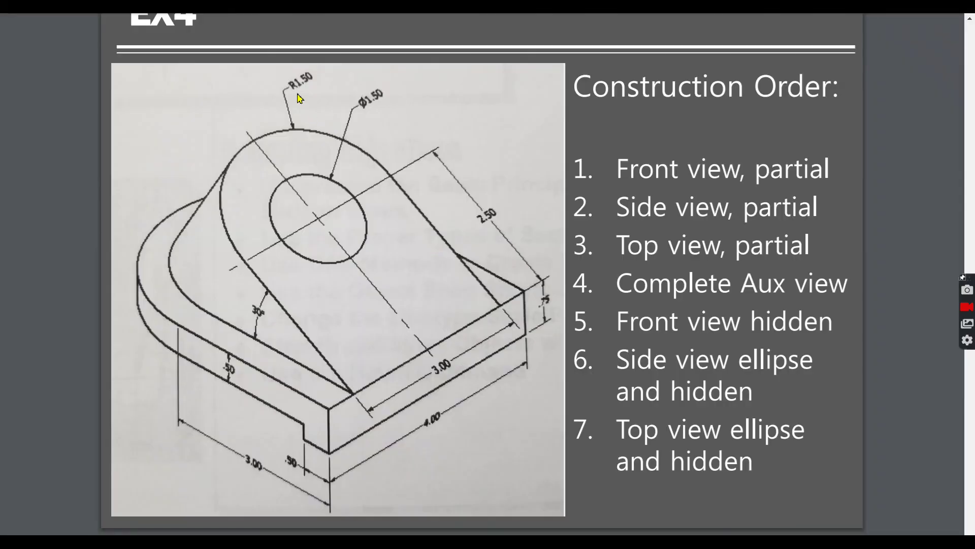
pyautogui.hotkey('alt', 'Tab')
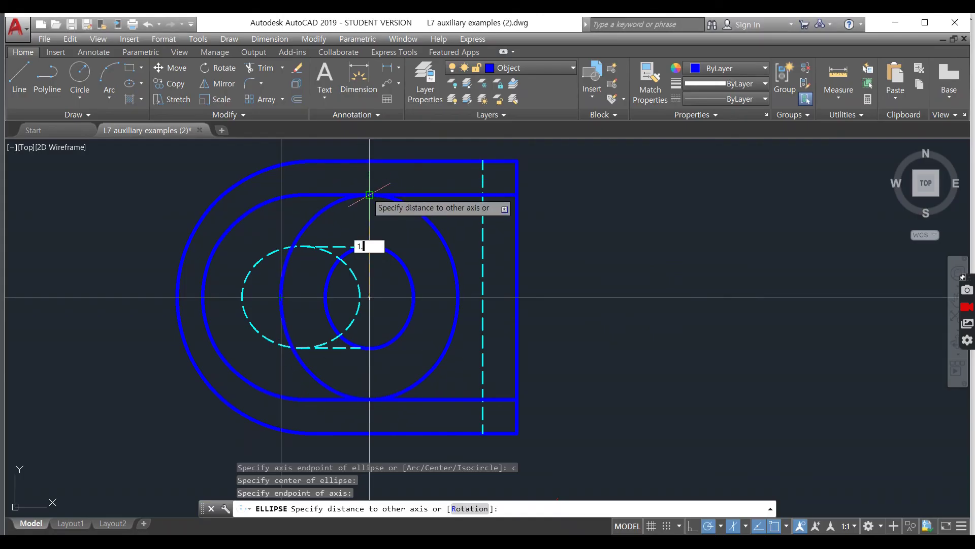
pyautogui.write('1.5')
pyautogui.press('Return')
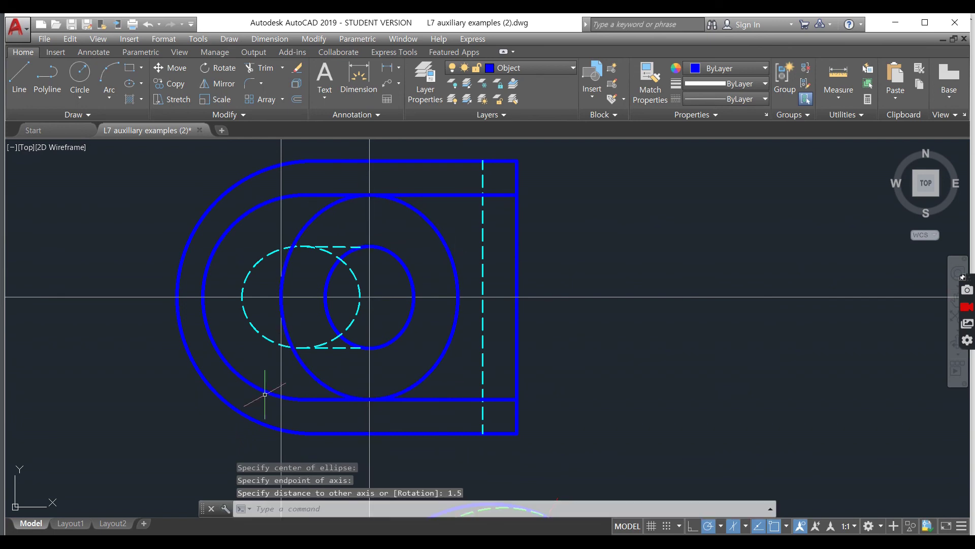
pyautogui.write('tr')
pyautogui.press('Return')
# Step: Trim the upper-right and lower-right arcs off the top-view ellipse, leaving its left half
pyautogui.click(636, 432)
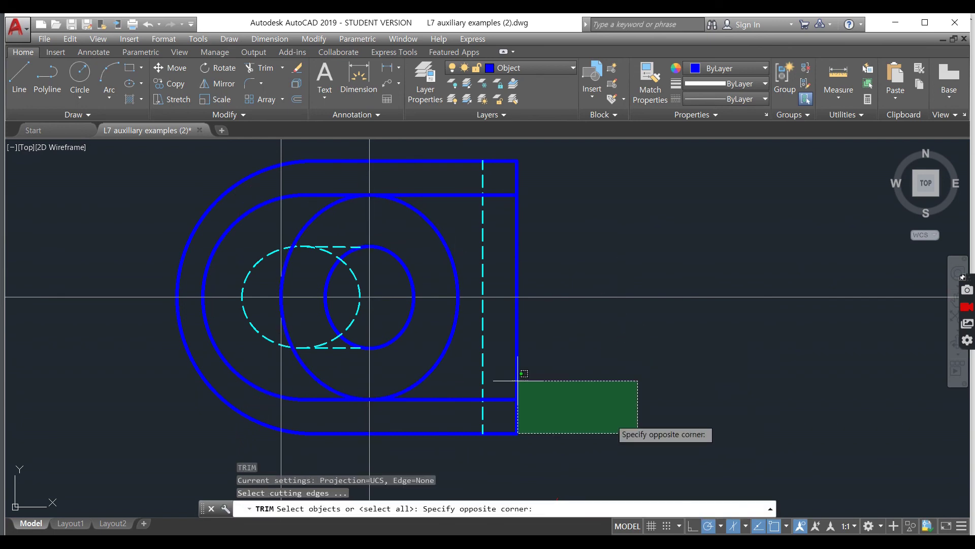
pyautogui.click(239, 156)
pyautogui.press('Return')
pyautogui.click(413, 217)
pyautogui.click(419, 385)
pyautogui.press('Escape')
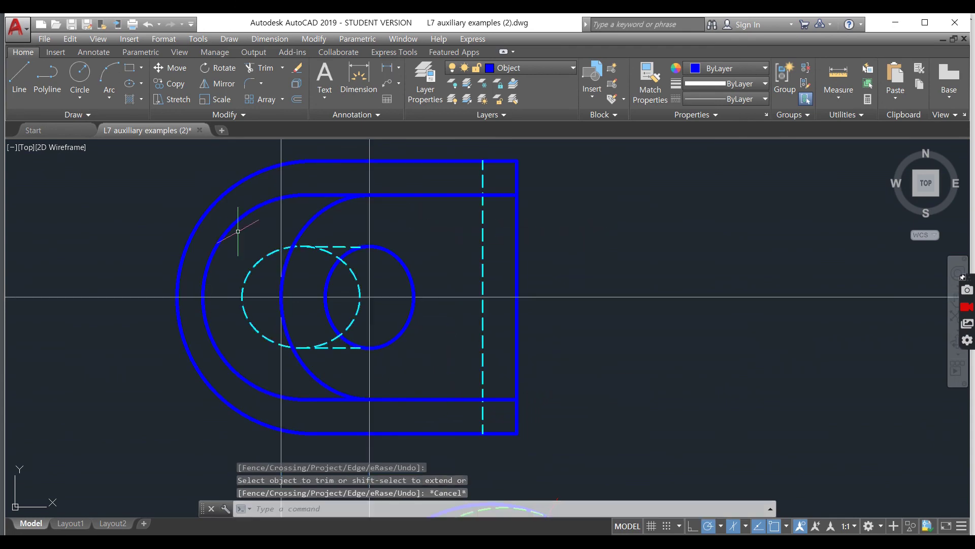
# Step: Review the drawing, then bring up the EX5 V-Block reference slide
pyautogui.scroll(-6, 296, 391)
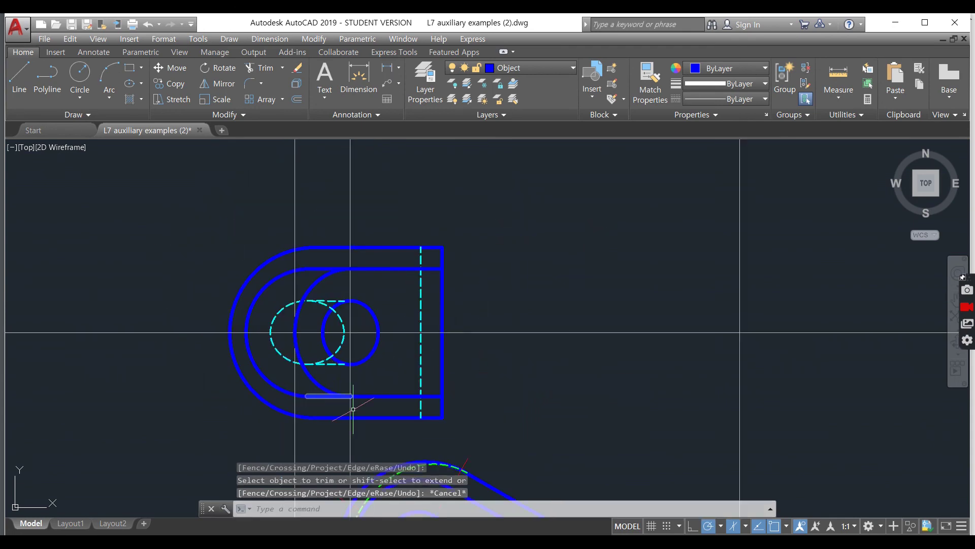
pyautogui.scroll(3, 406, 325)
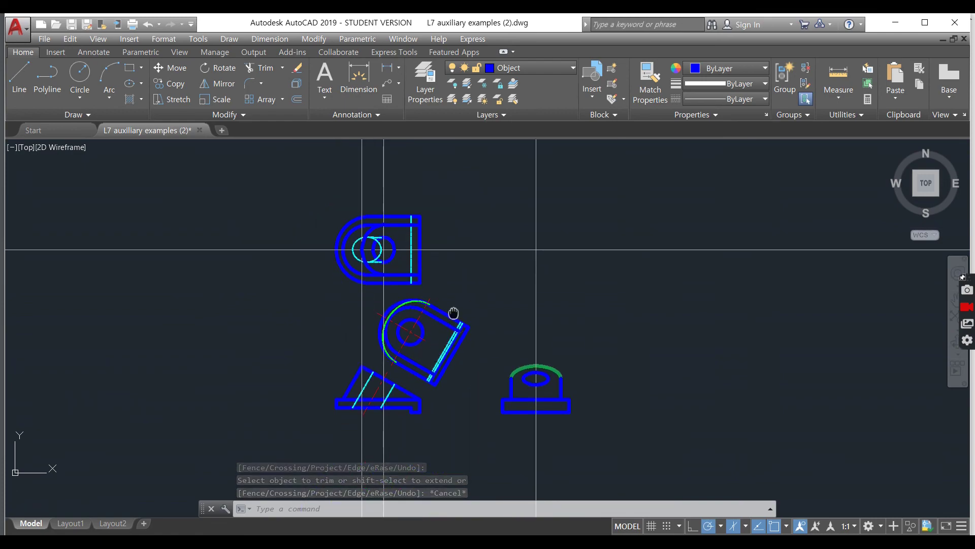
pyautogui.hotkey('alt', 'Tab')
pyautogui.scroll(-20, 457, 332)
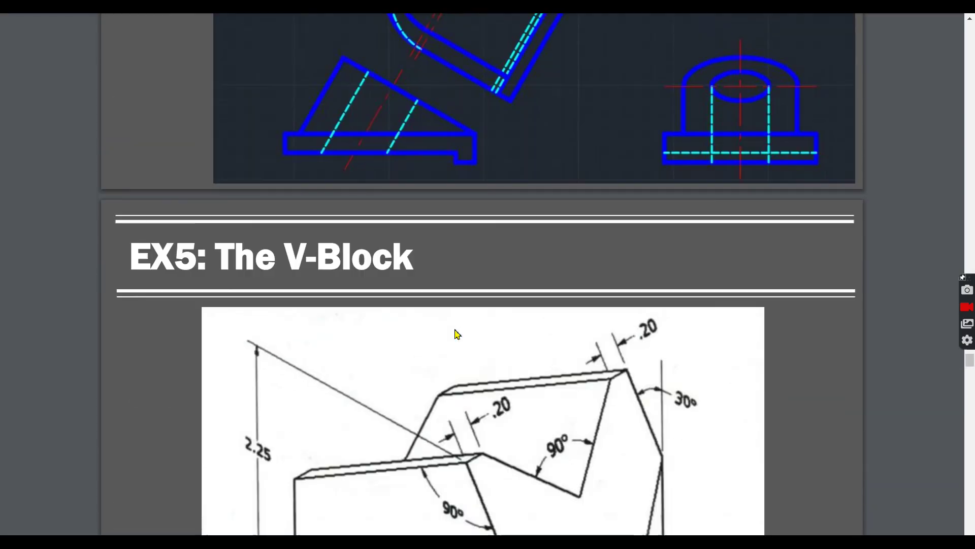
pyautogui.scroll(5, 456, 334)
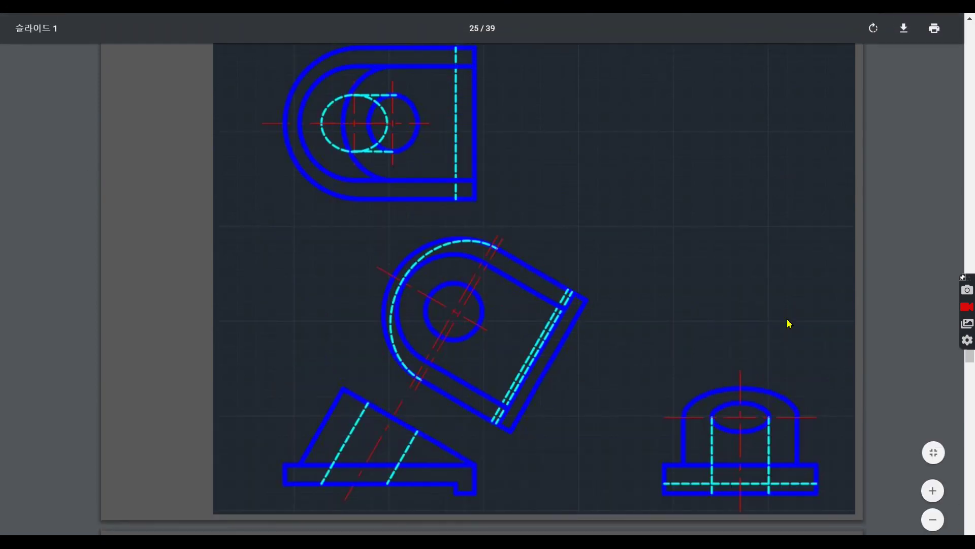